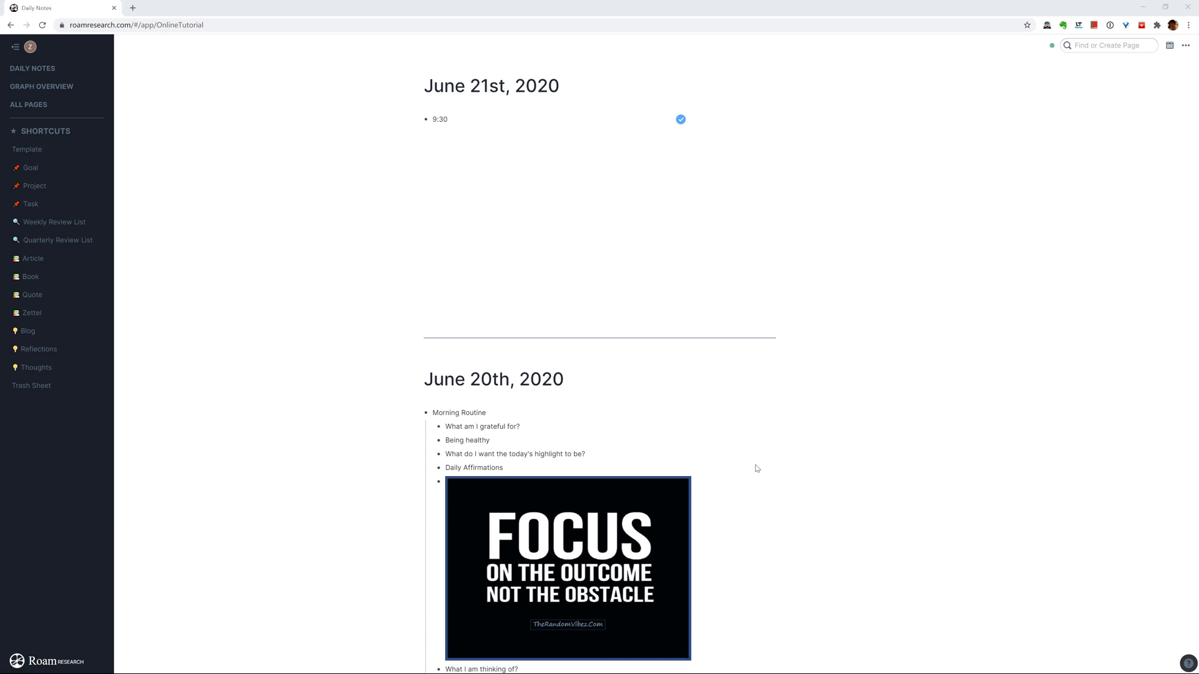
Write 'I met' linking the person's page in the June 21st note, and open that page beside the notes.
key("ctrl+slash")
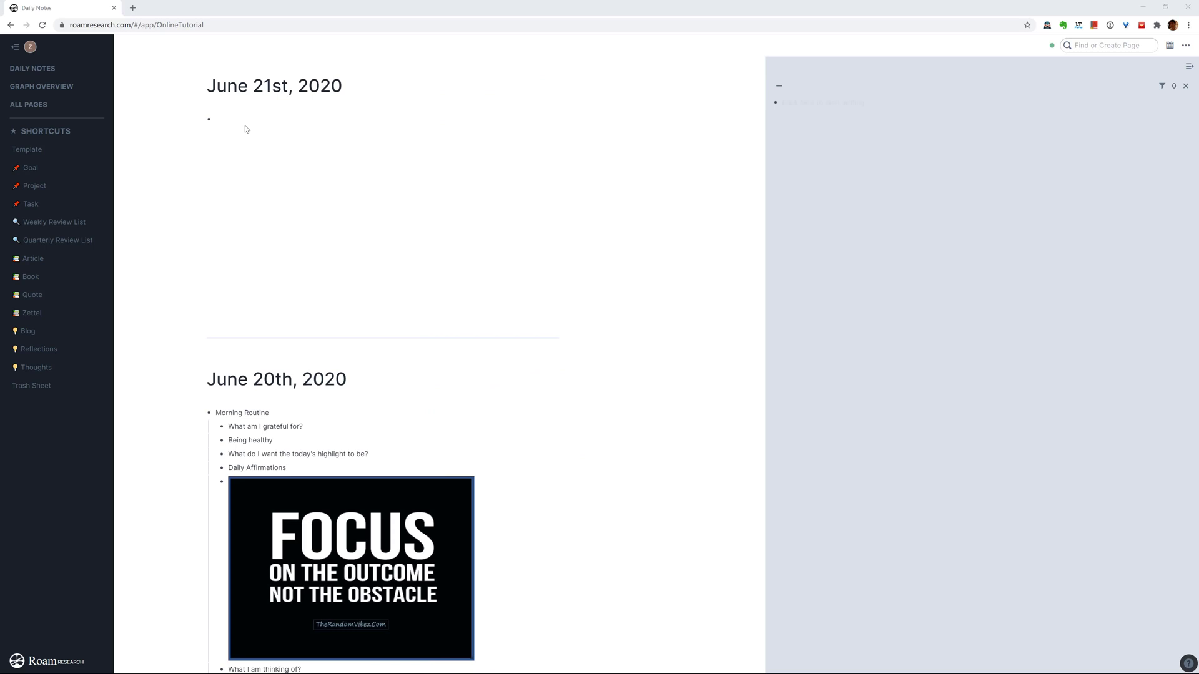
left_click(246, 126)
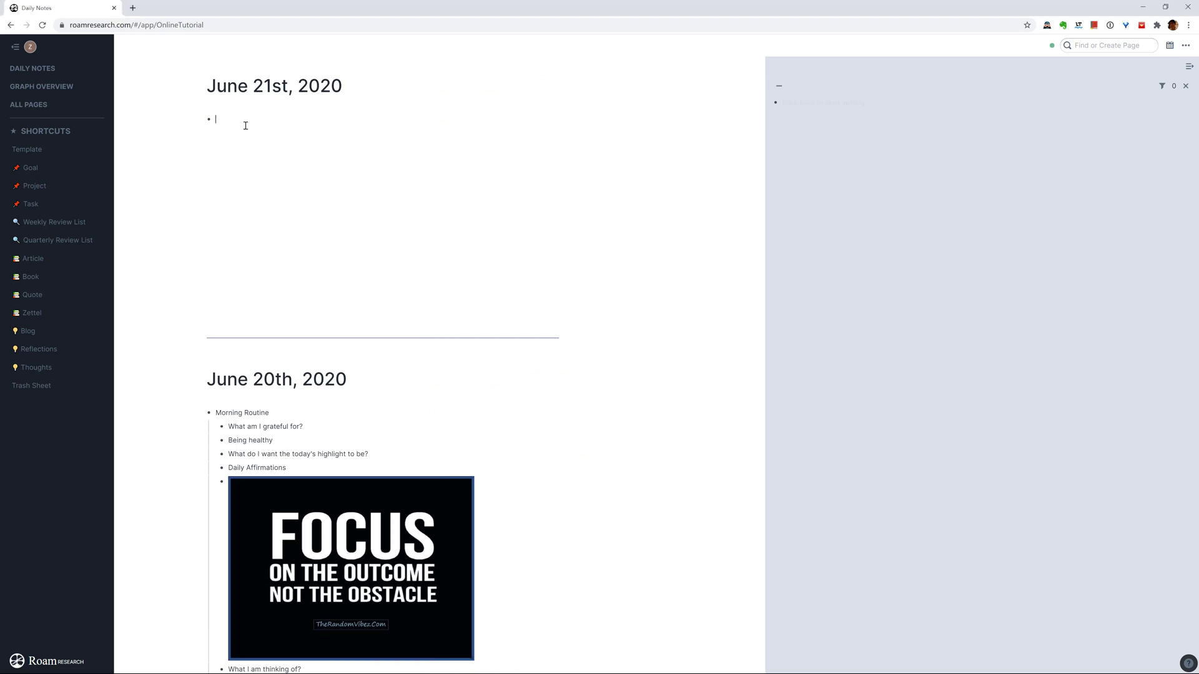
type("I met [[")
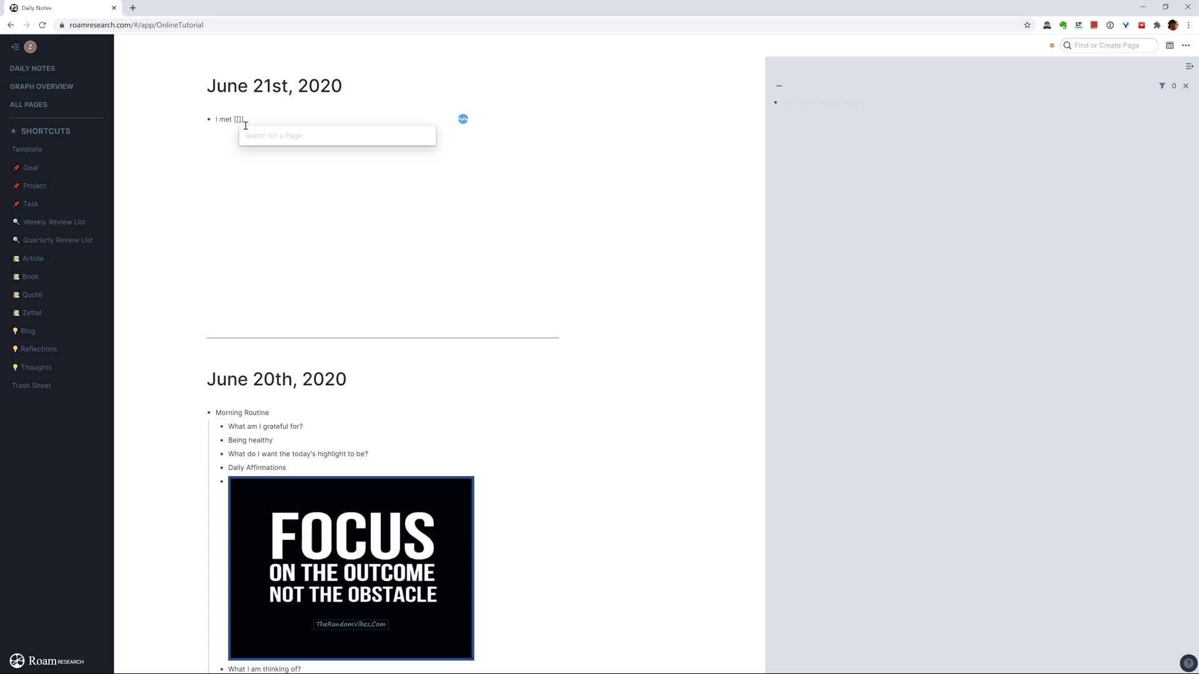
type("Jack Ma")
left_click(290, 120)
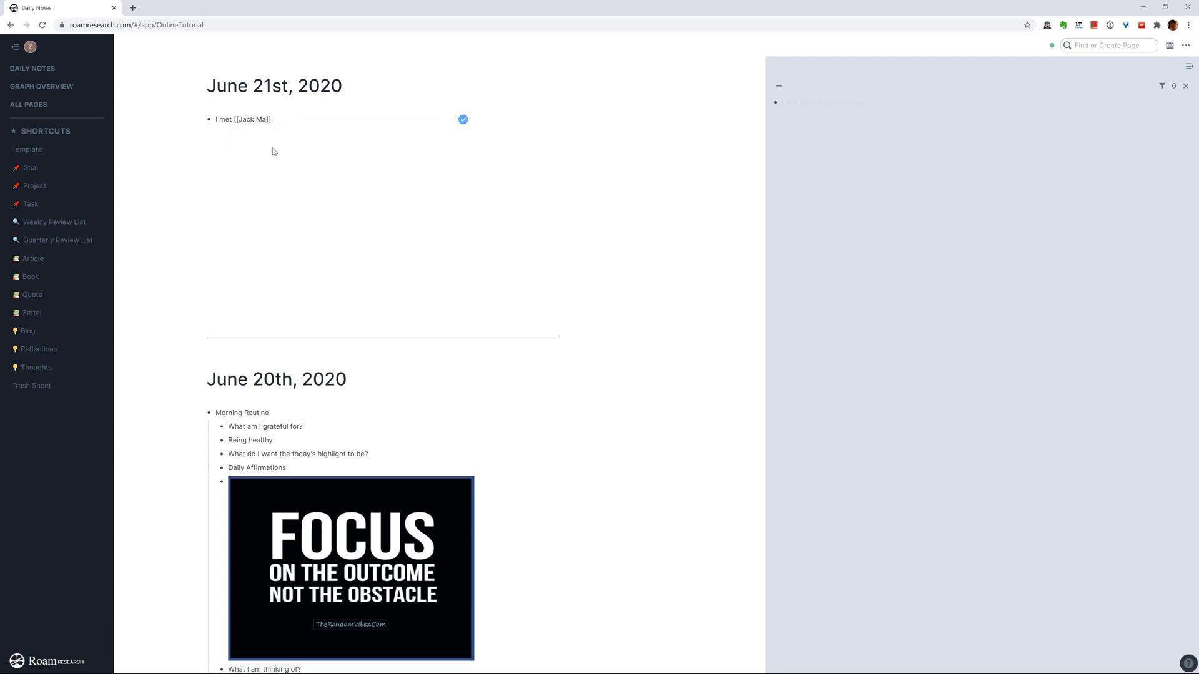
left_click(273, 152)
left_click(252, 126, "shift")
Add the notes 'he is rich' and his phone number to the person's page.
left_click(829, 111)
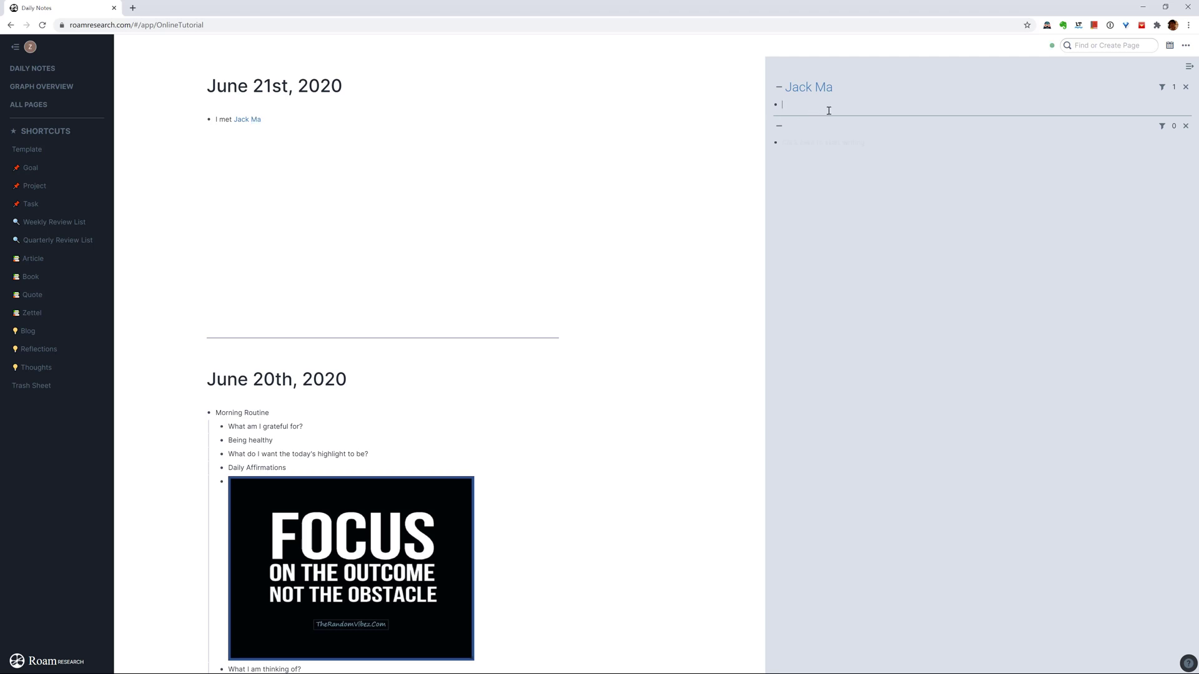
type("he is rich")
key("Return")
type("his phone")
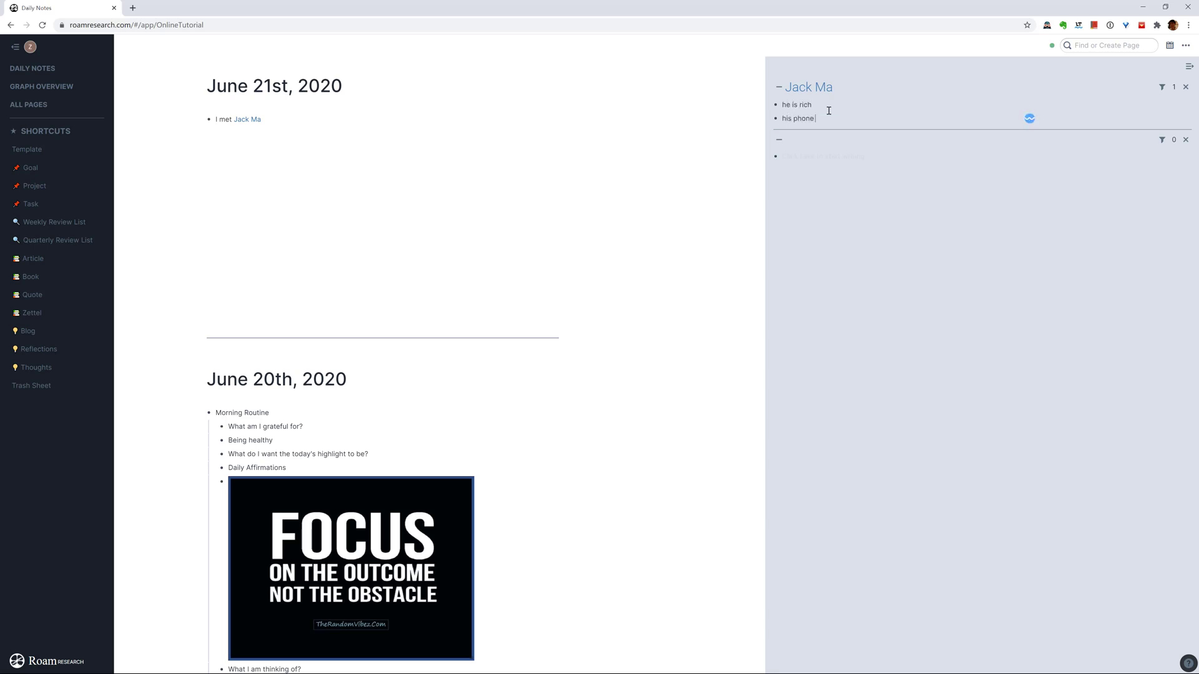
type(" number 1111")
Create and open a page named 'June 22nd,2020'.
left_click(1088, 43)
type("June")
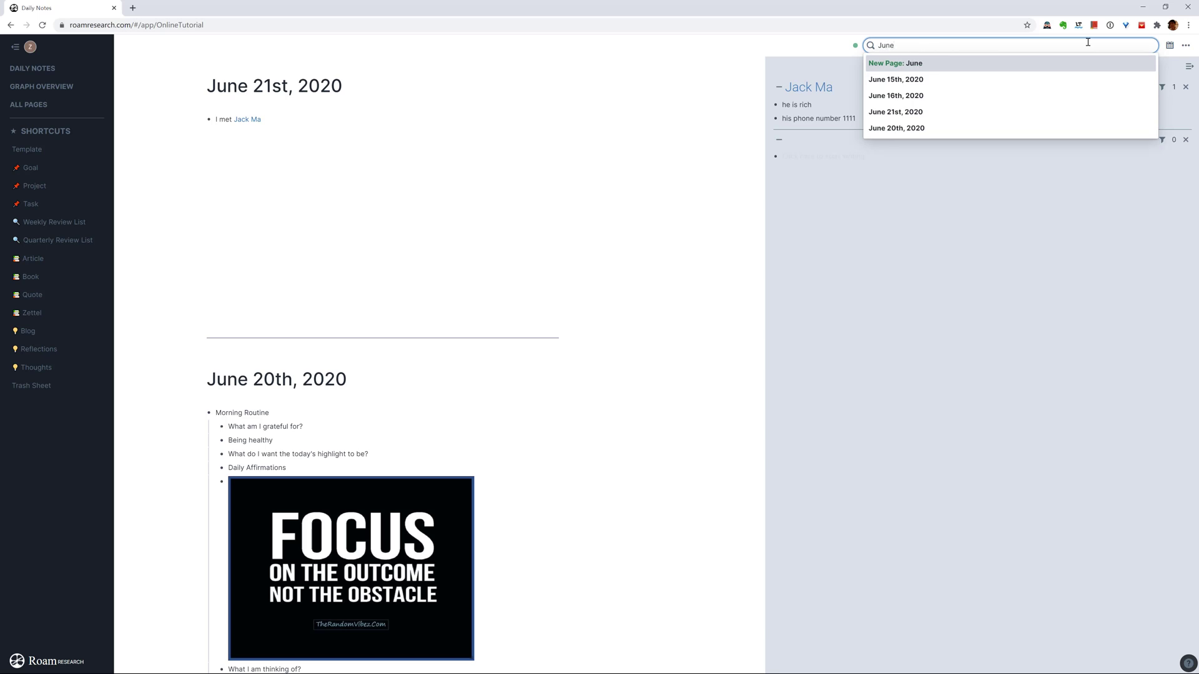
type(" 22")
key("BackSpace")
type("2nd,2020")
key("Return")
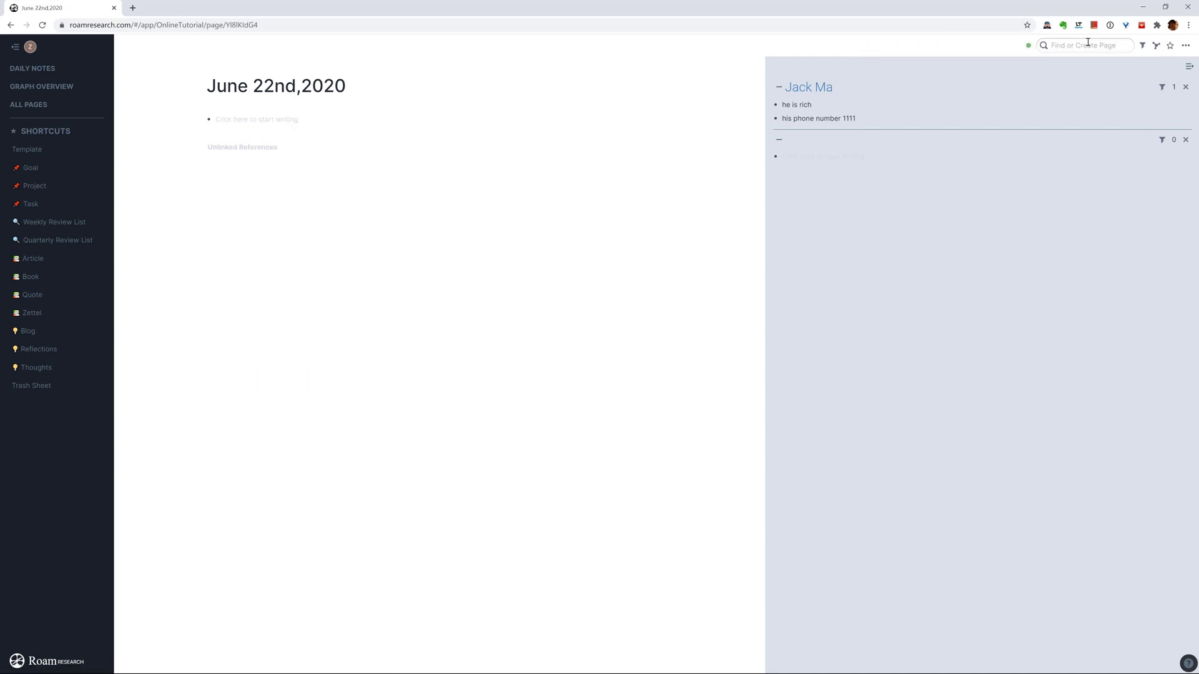
Write 'I met' on the June 22nd page, linking the suggested person's page.
left_click(273, 126)
type("I met [[Ja")
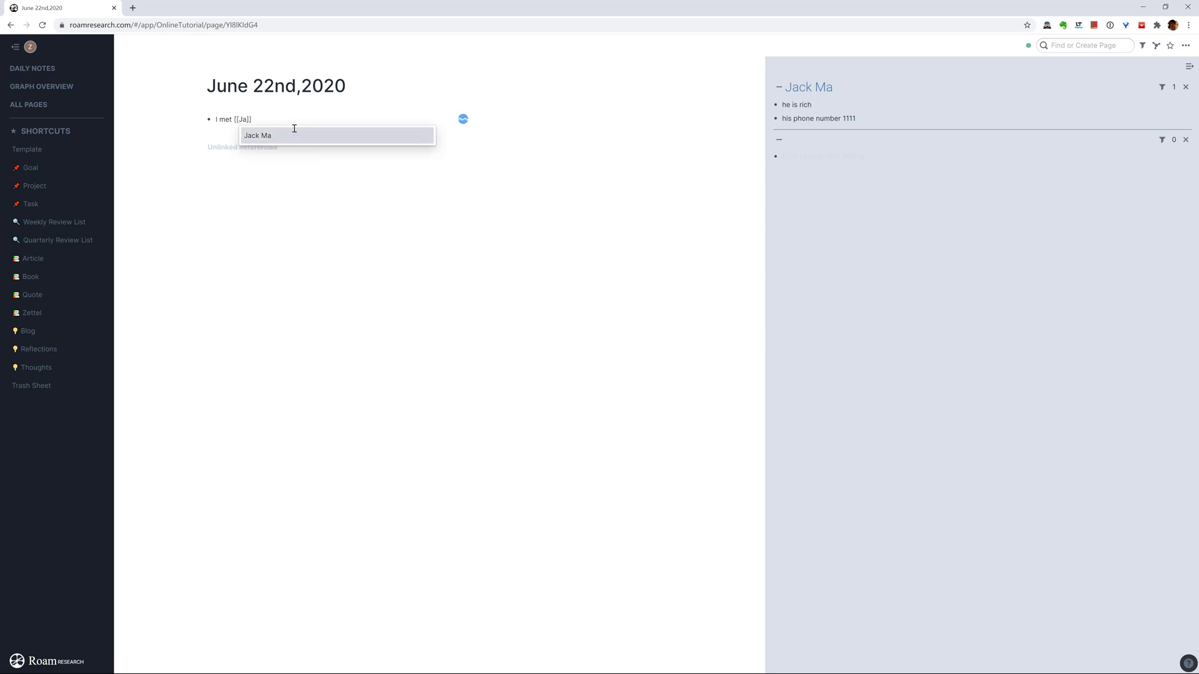
key("Return")
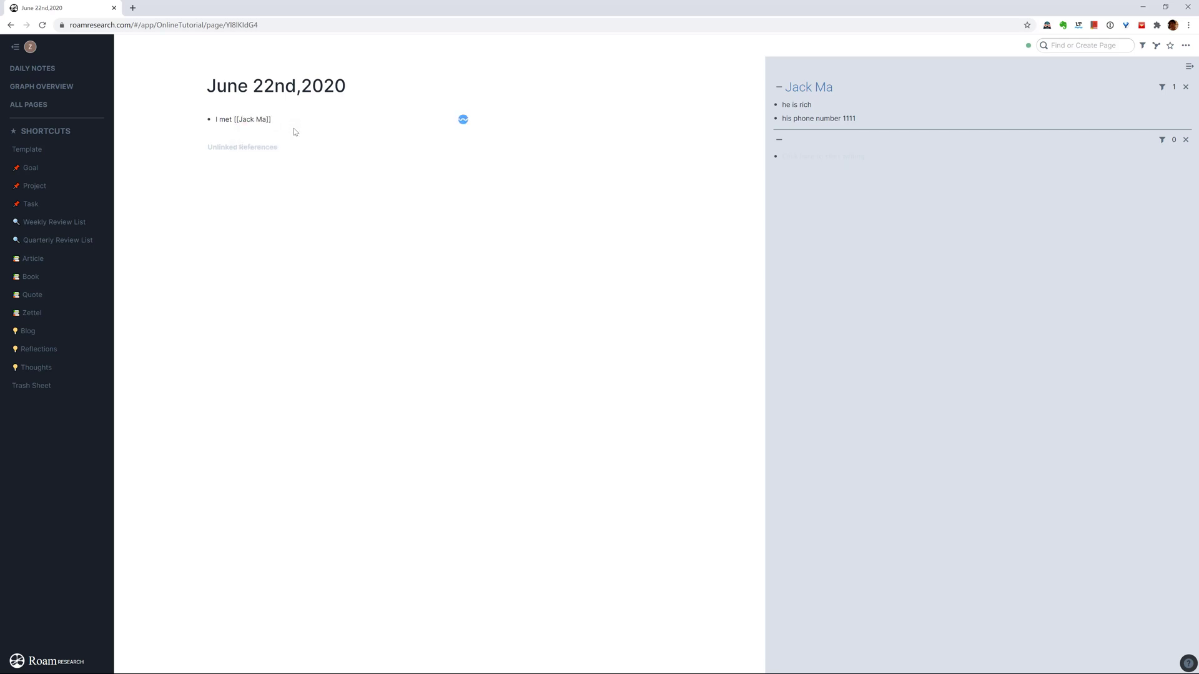
left_click(347, 182)
Open the person's page in the main view and select both of its notes.
left_click(810, 87)
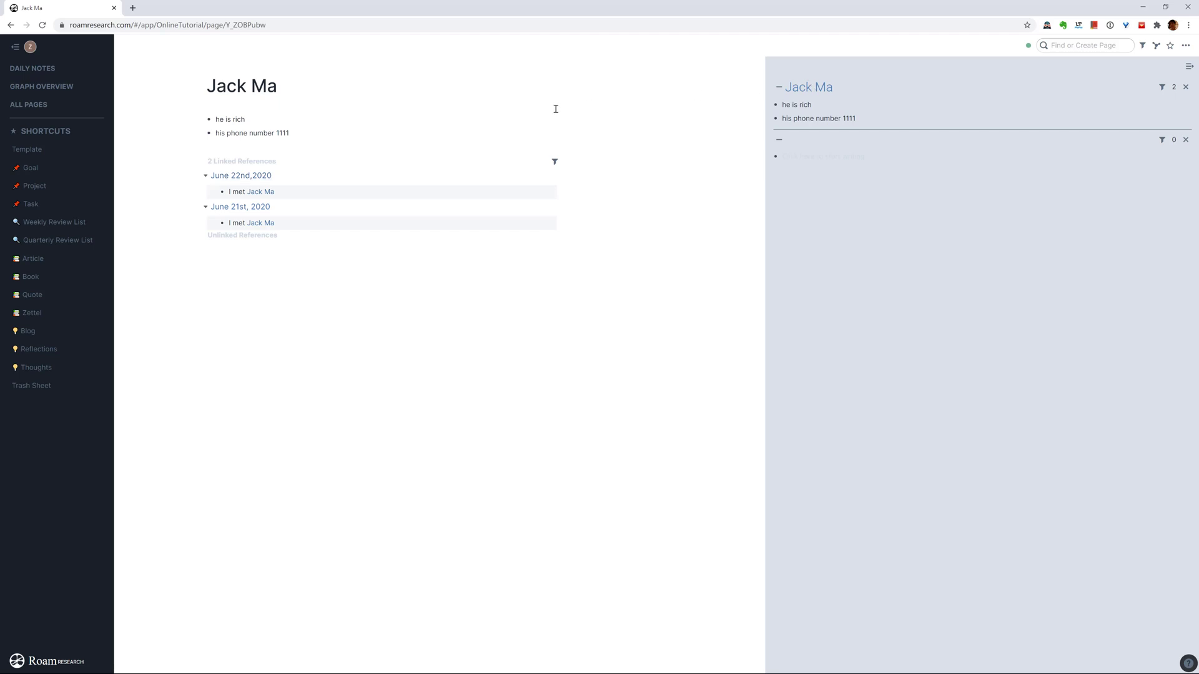
left_click_drag(301, 133, 214, 124)
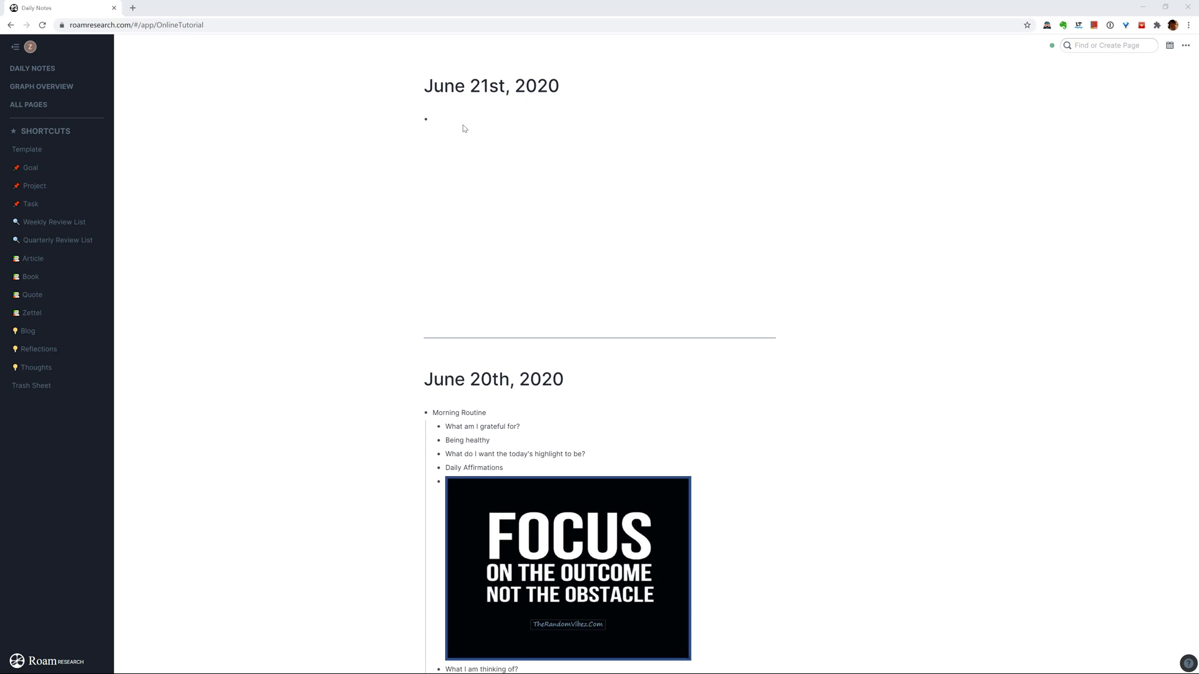
Link [[B: Cosmos]] in the June 21st note, open that page beside the notes, and edit the line again.
left_click(463, 125)
type("[[B:")
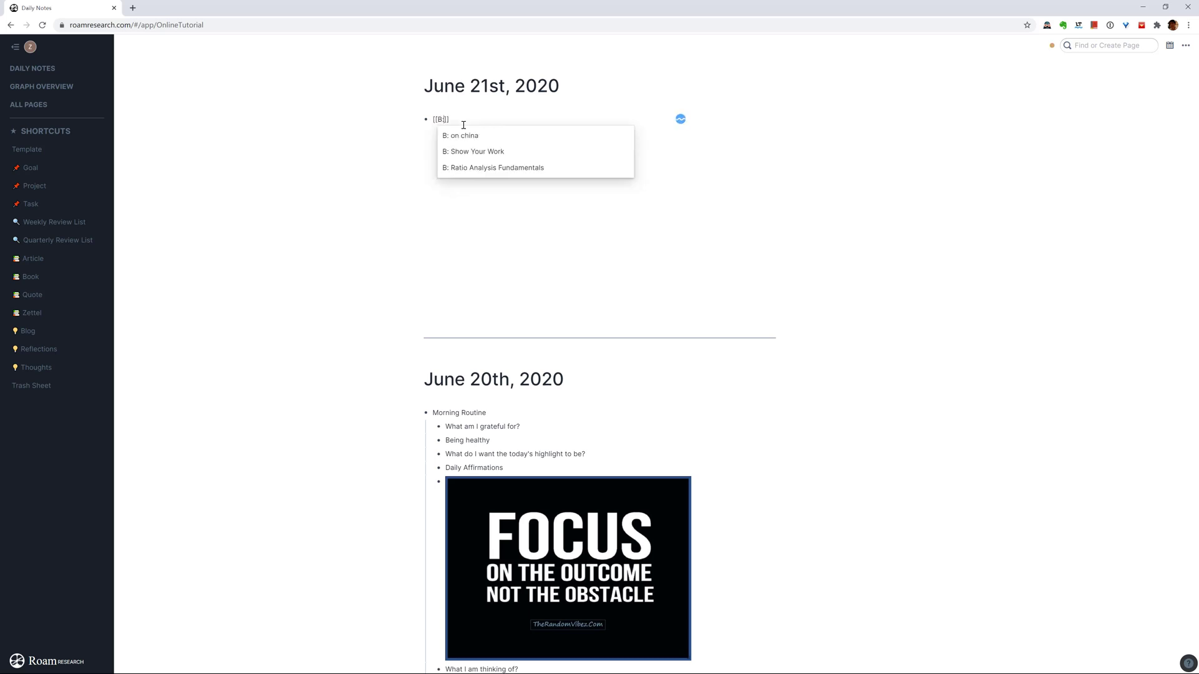
type(" Cosmos")
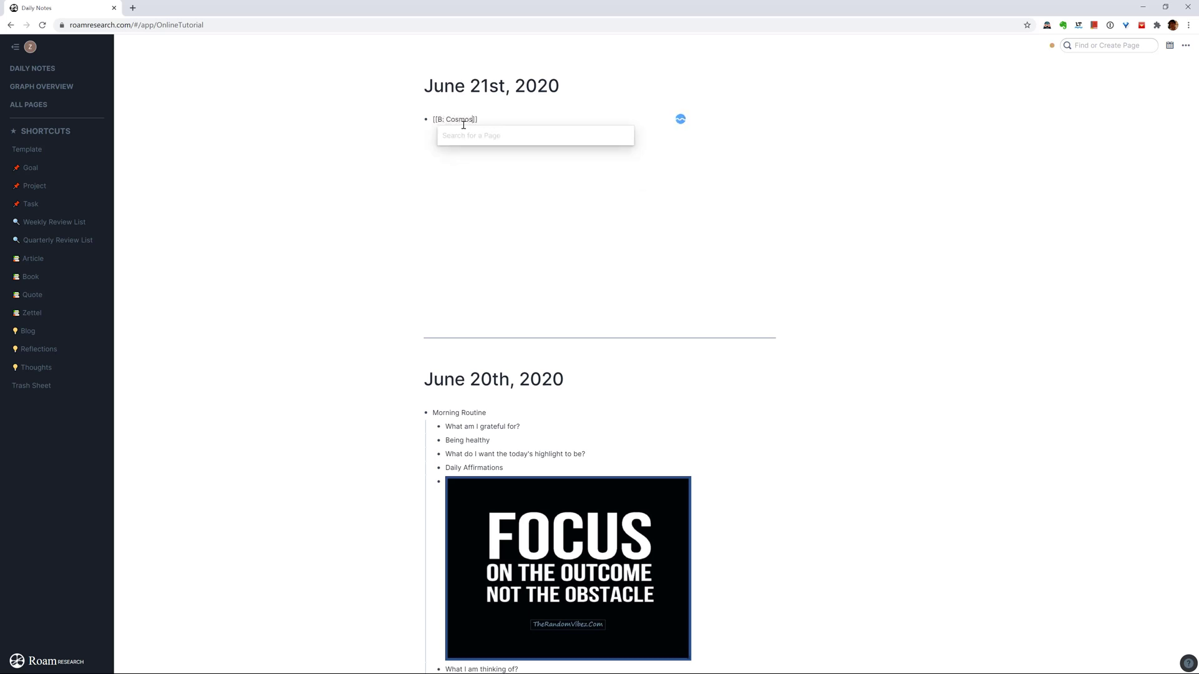
left_click(618, 213)
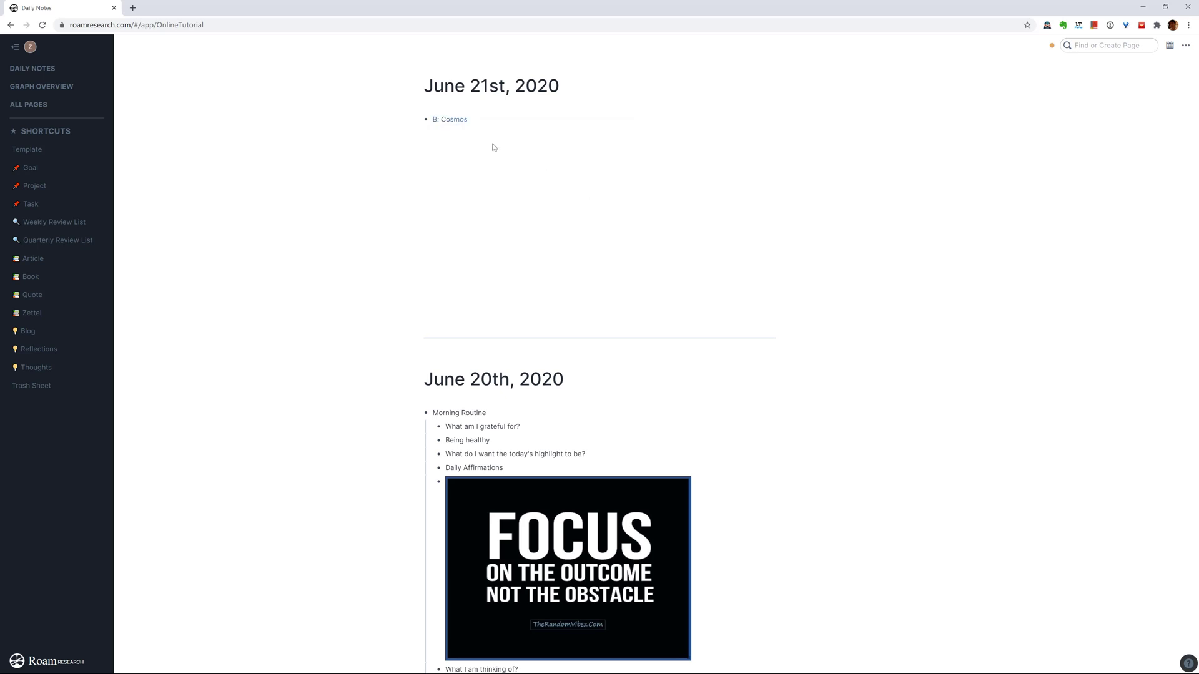
left_click(455, 122, "shift")
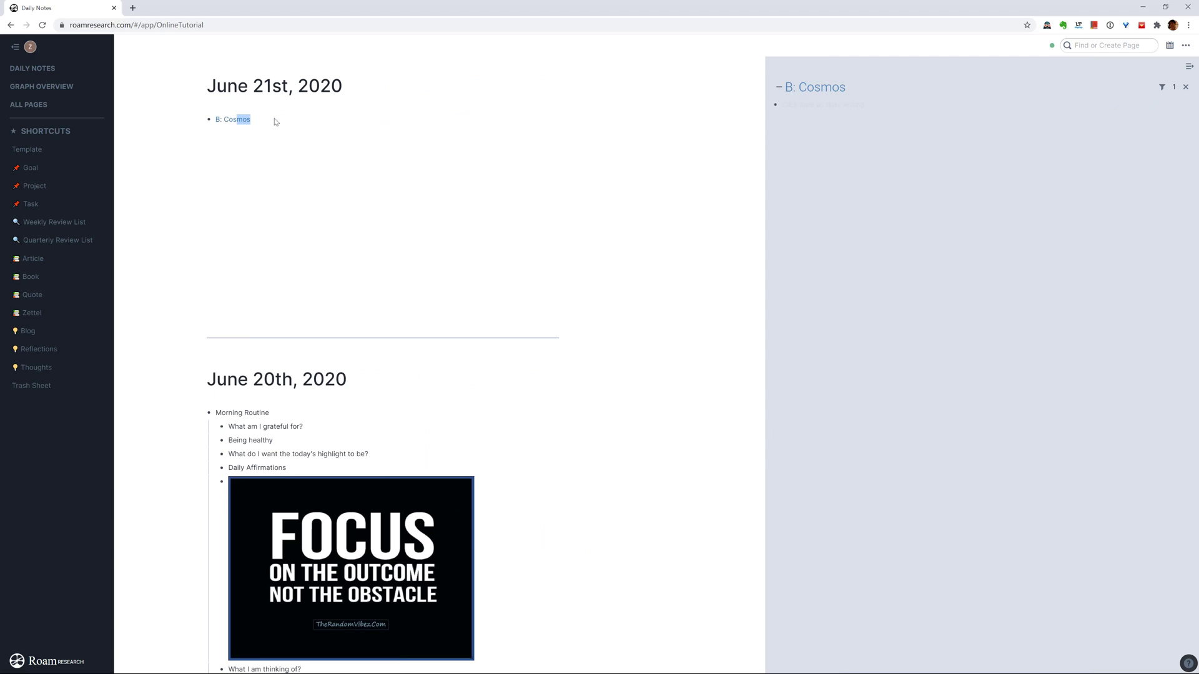
left_click(294, 121)
Start a new bullet and type [[show to browse suggestions toward B: Show Your Work.
key("Return")
type("[[show")
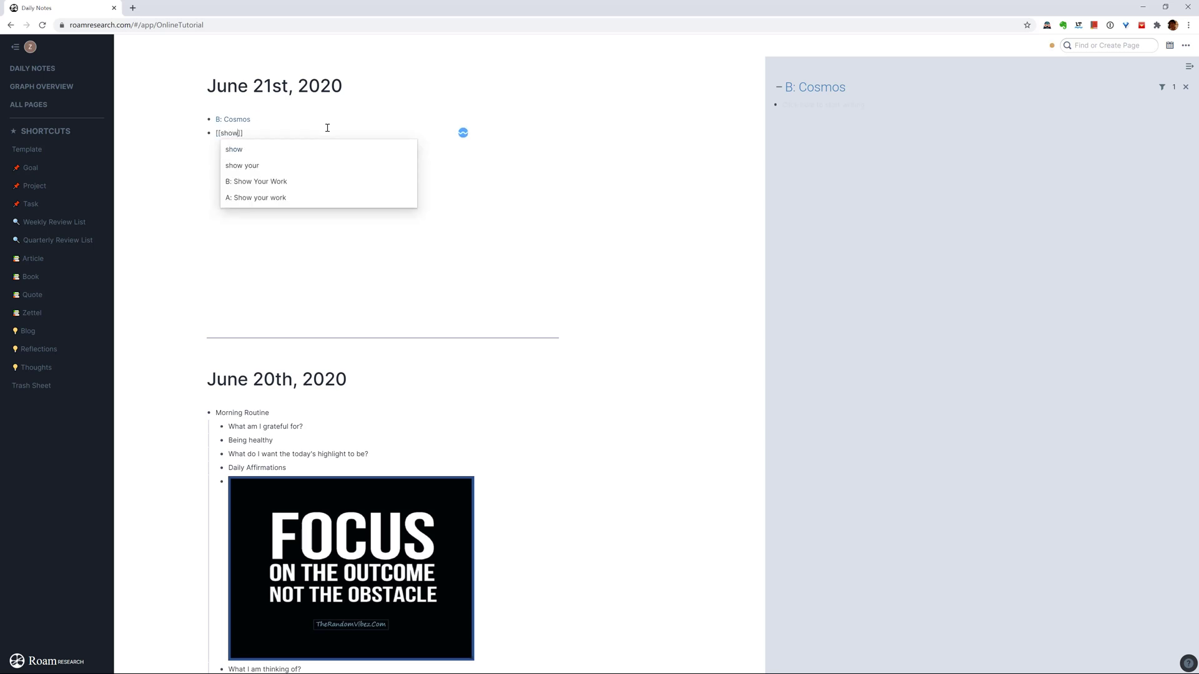
key("Down")
key("Down")
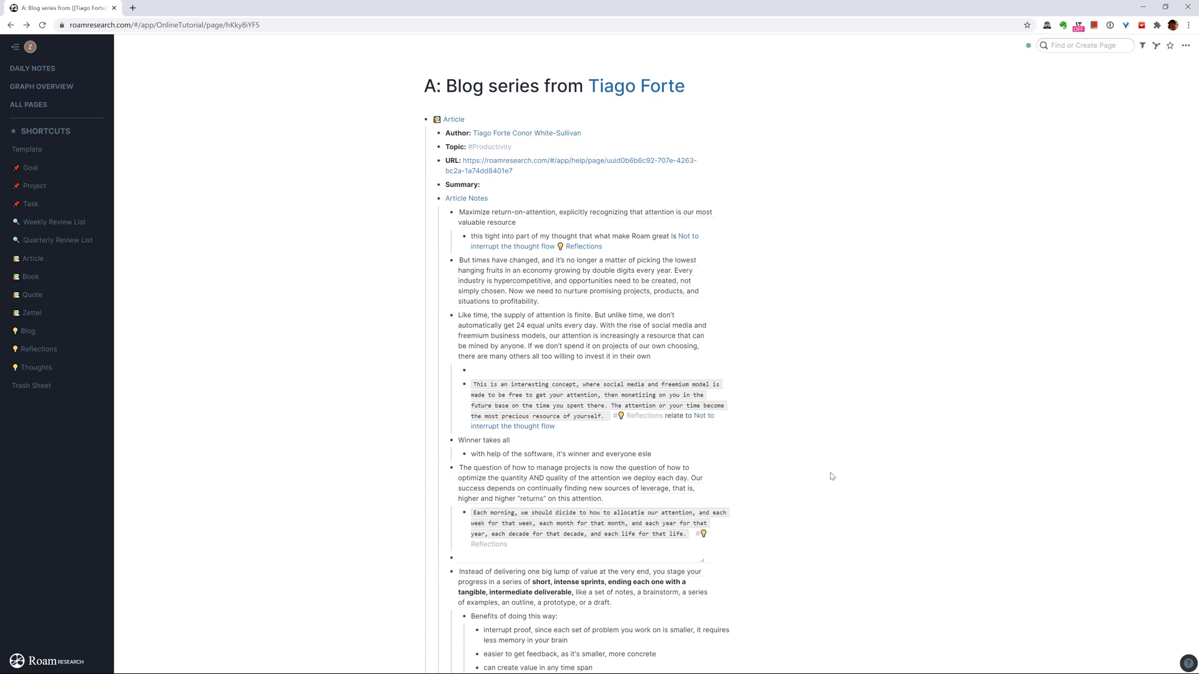
Wrap the opening lines of the 'Like time…' paragraph in a ^^ yellow highlight.
left_click(479, 325)
key("shift+Down")
key("shift+Down")
key("shift+Down")
key("shift+Down")
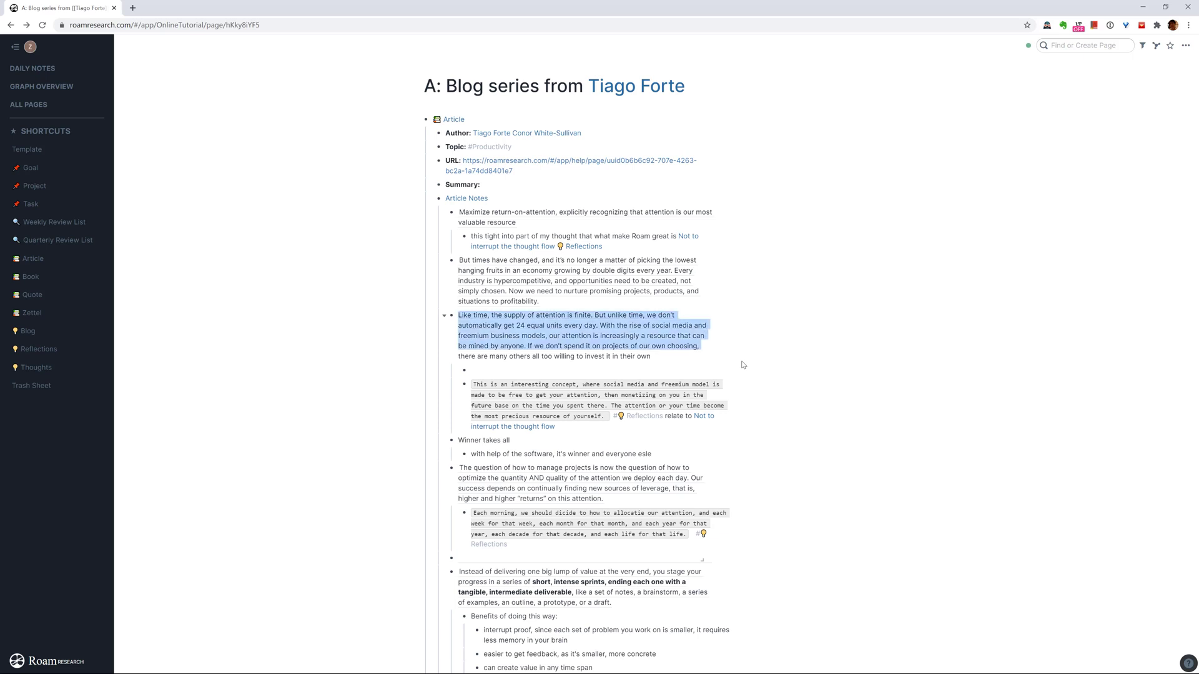
key("ctrl+h")
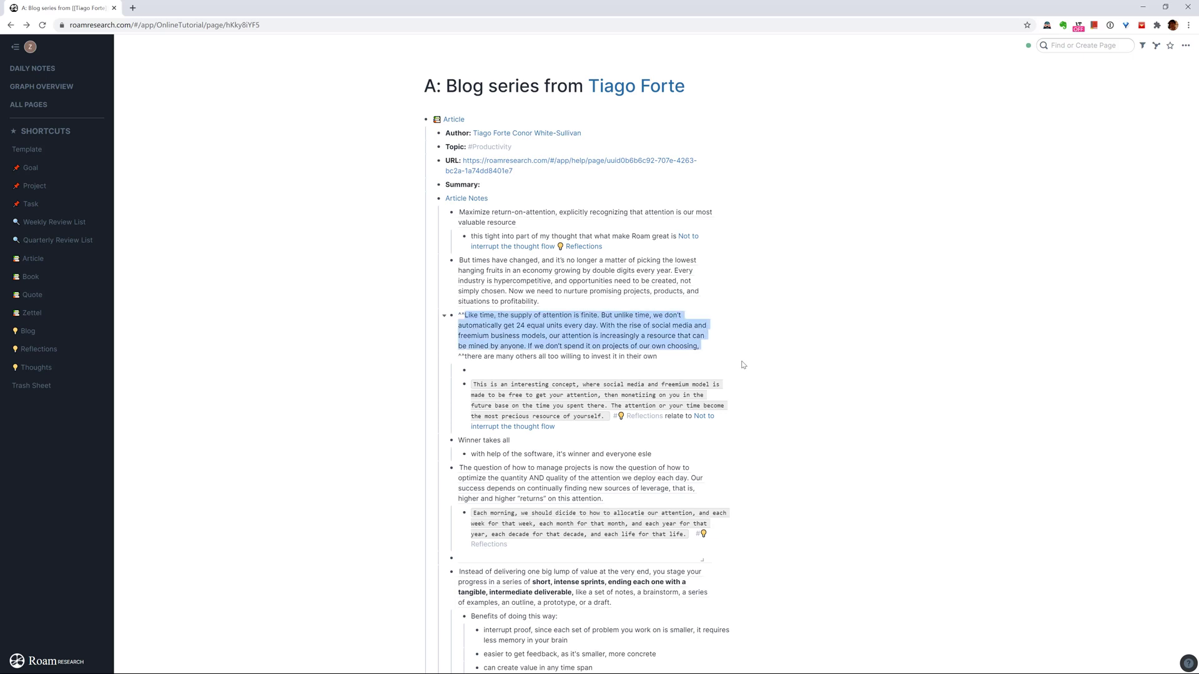
left_click(703, 365)
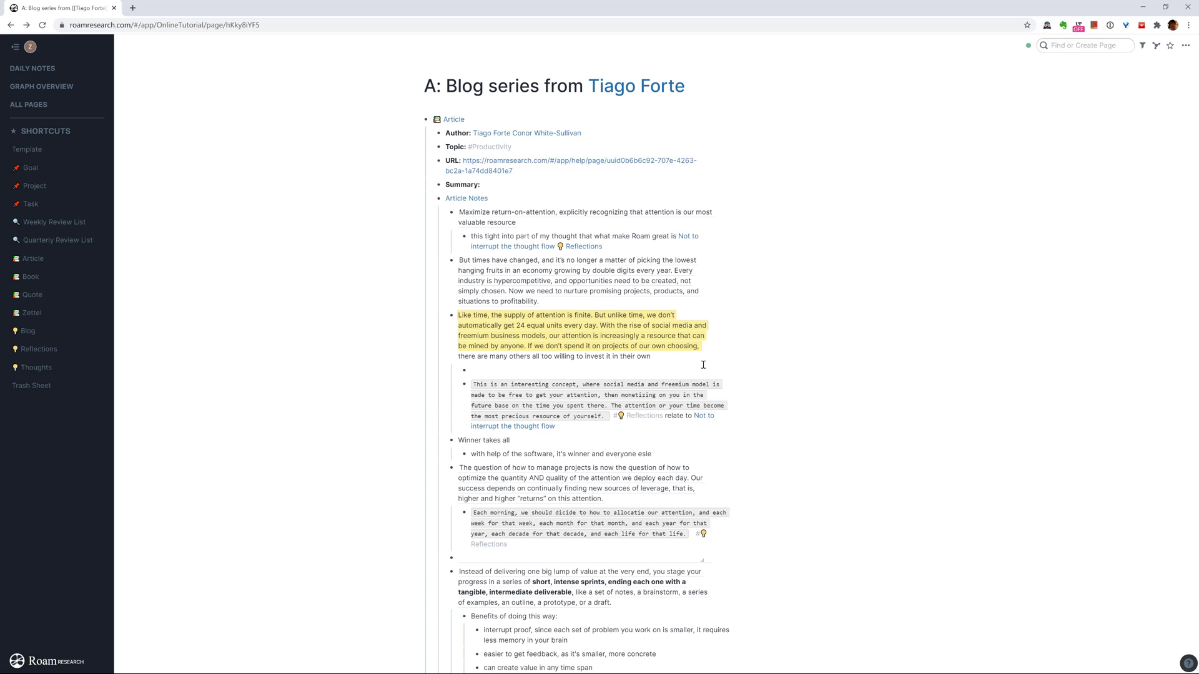
Add an inline-code bullet reading 'this is very interesting' under the highlighted passage.
type("/cod")
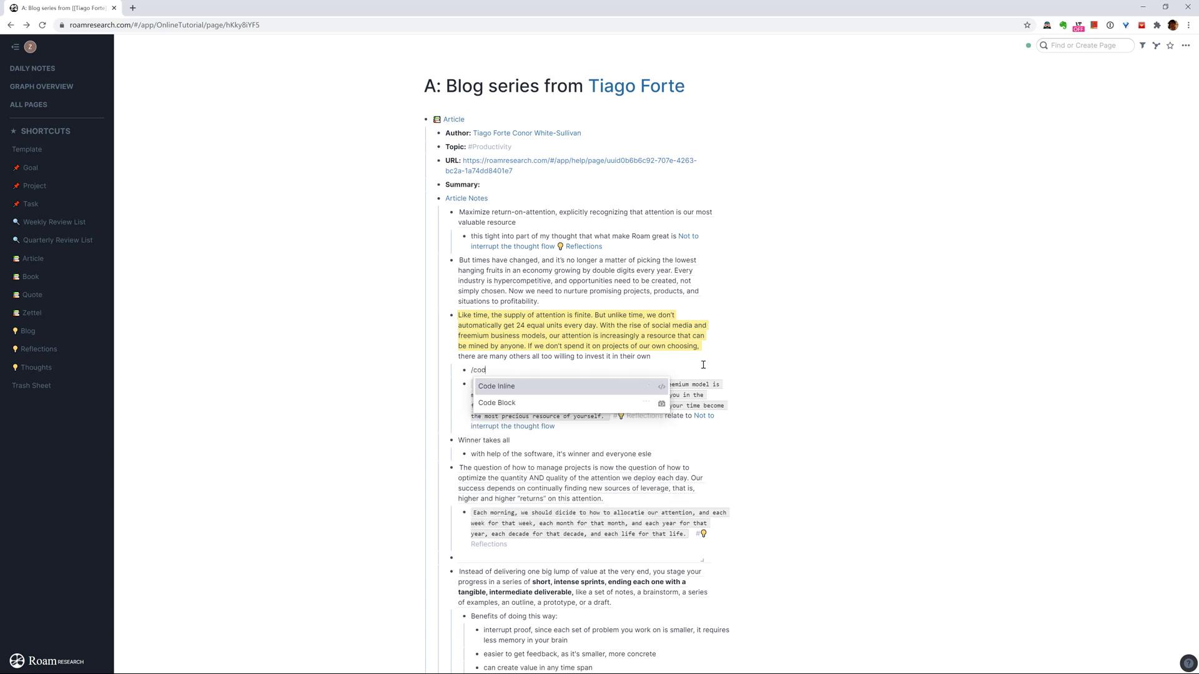
key("Return")
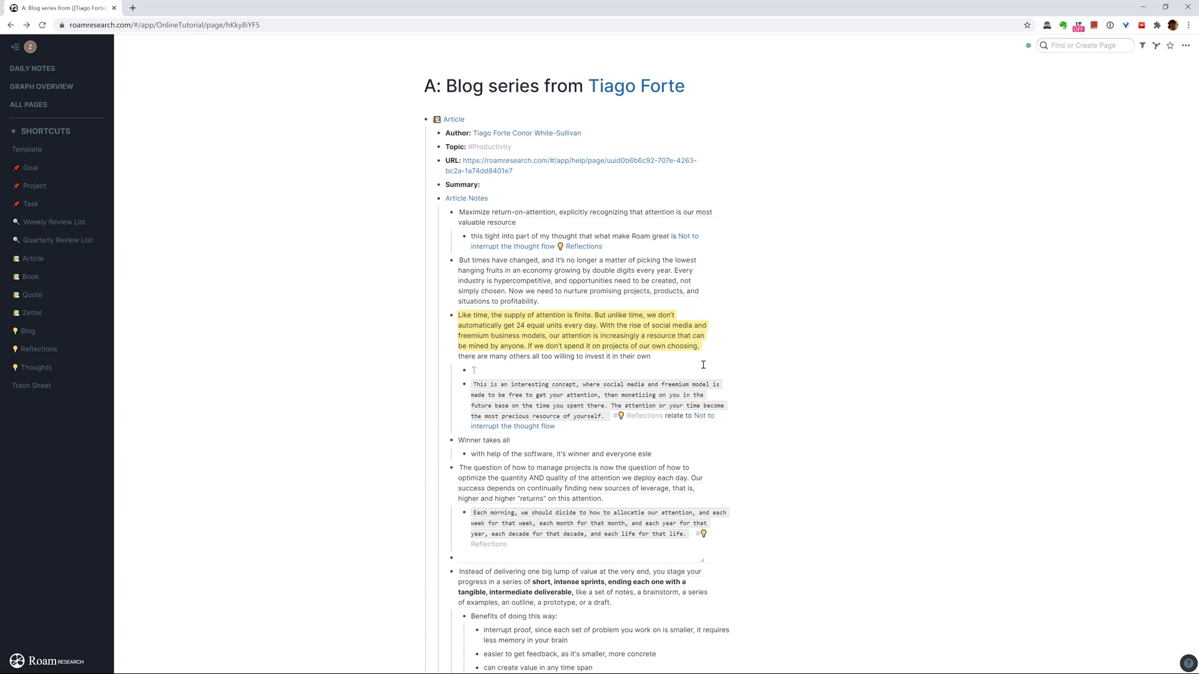
type("this is very interesting")
key("Down")
key("Down")
key("Down")
key("Down")
key("Down")
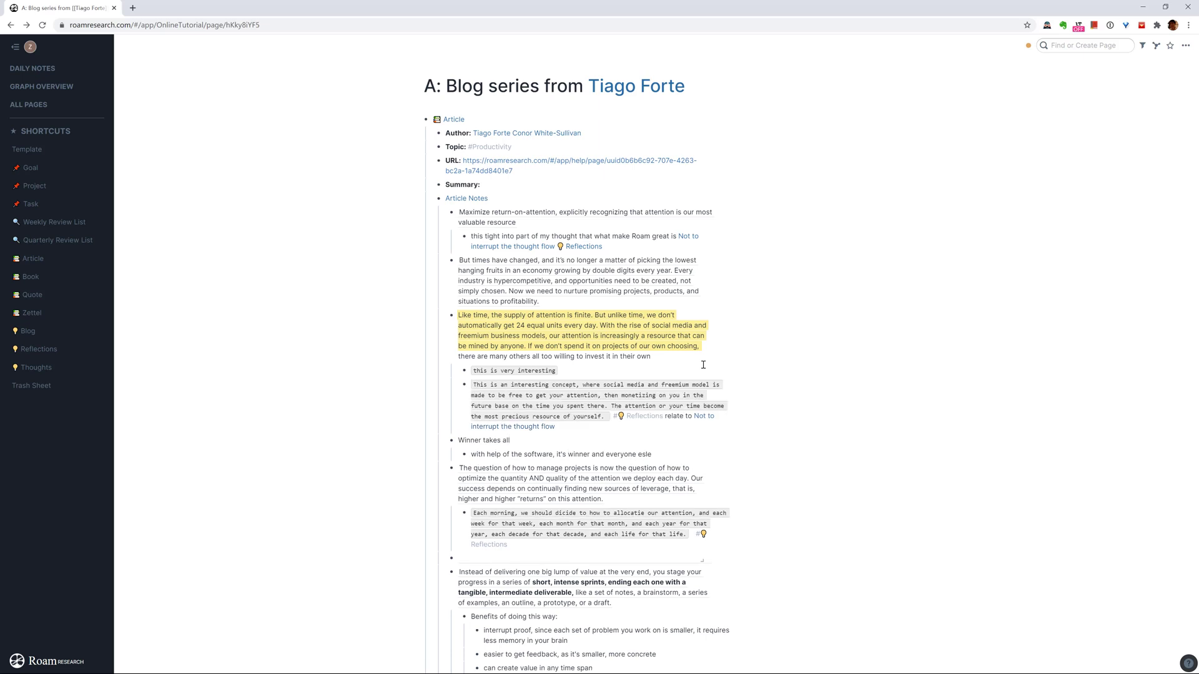
left_click(593, 368)
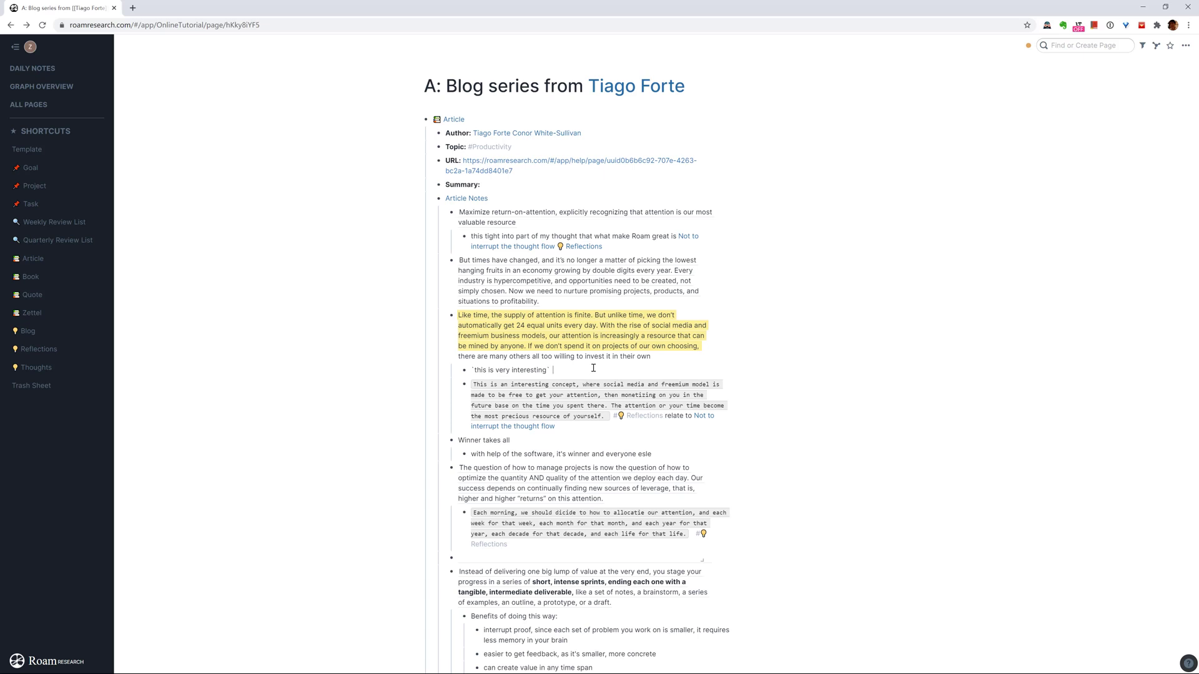
Tag the 'this is very interesting' note with #Reflections.
type("#")
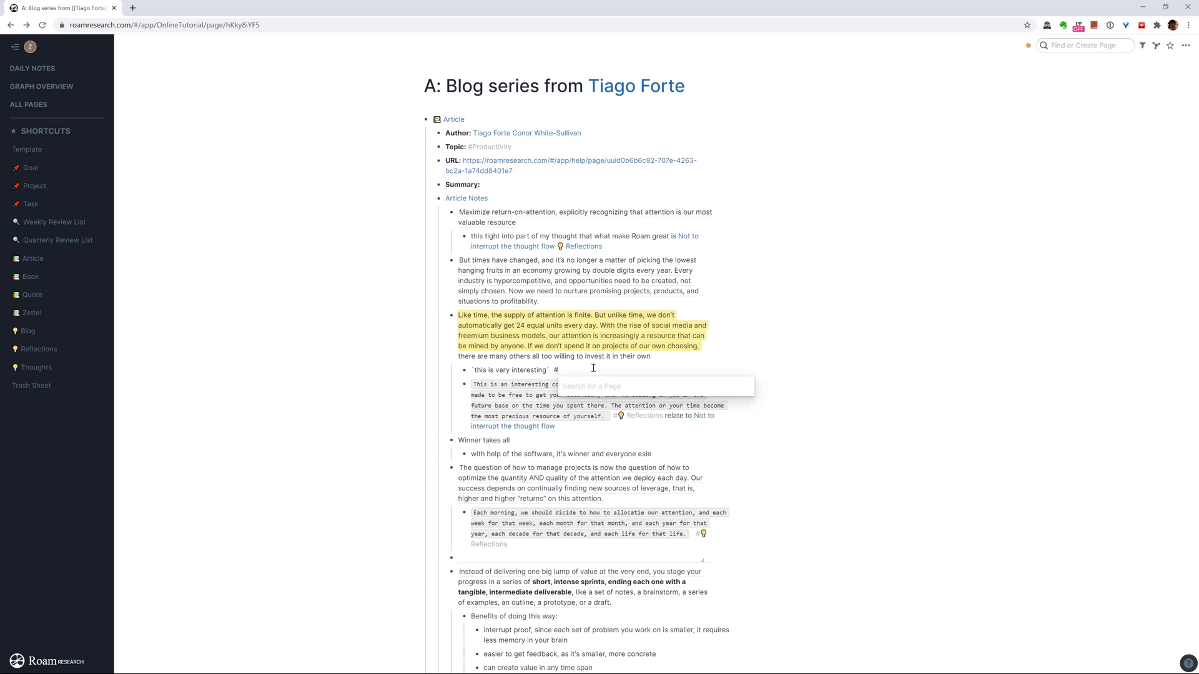
type("refl")
key("Return")
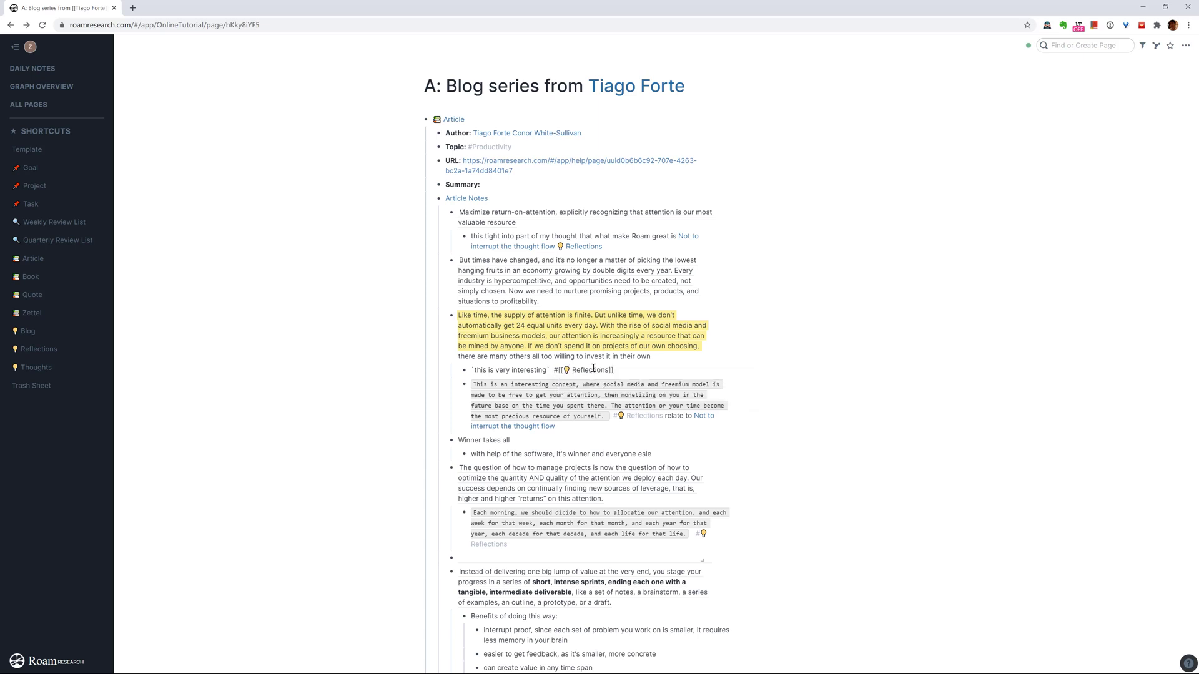
left_click(806, 416)
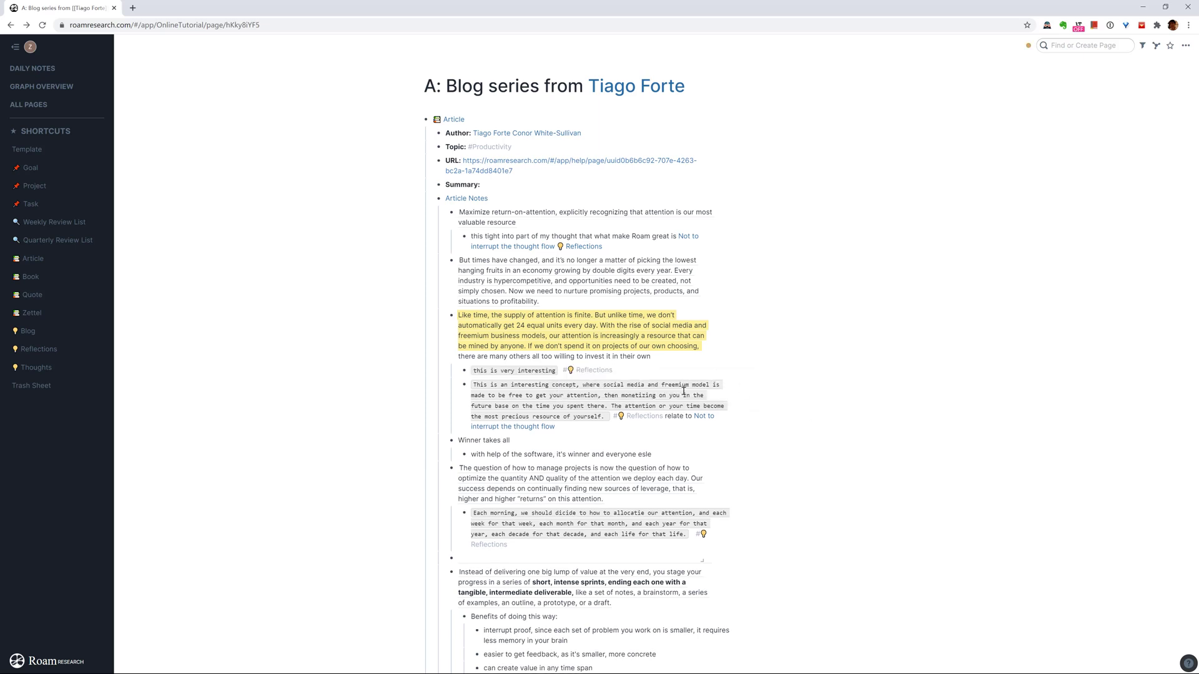
Check the note under the Reflections page's linked references, then return to the blog series page.
left_click(609, 375)
scroll(554, 246, "down", 2)
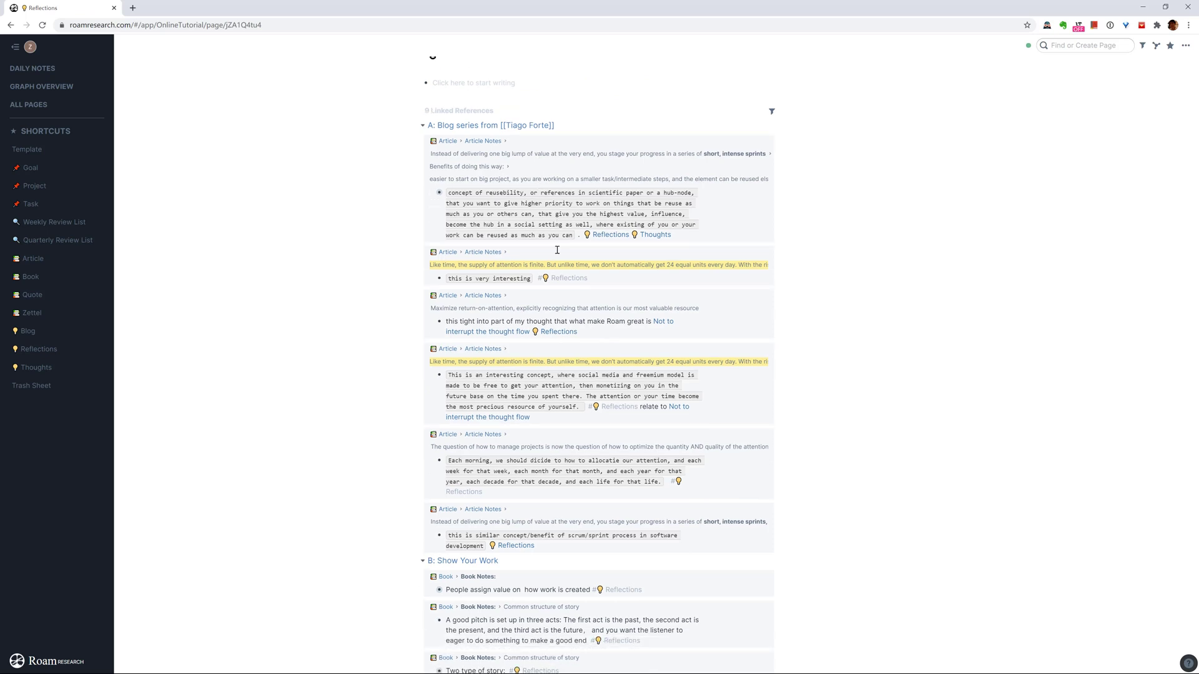
scroll(557, 250, "down", 1)
scroll(550, 266, "up", 2)
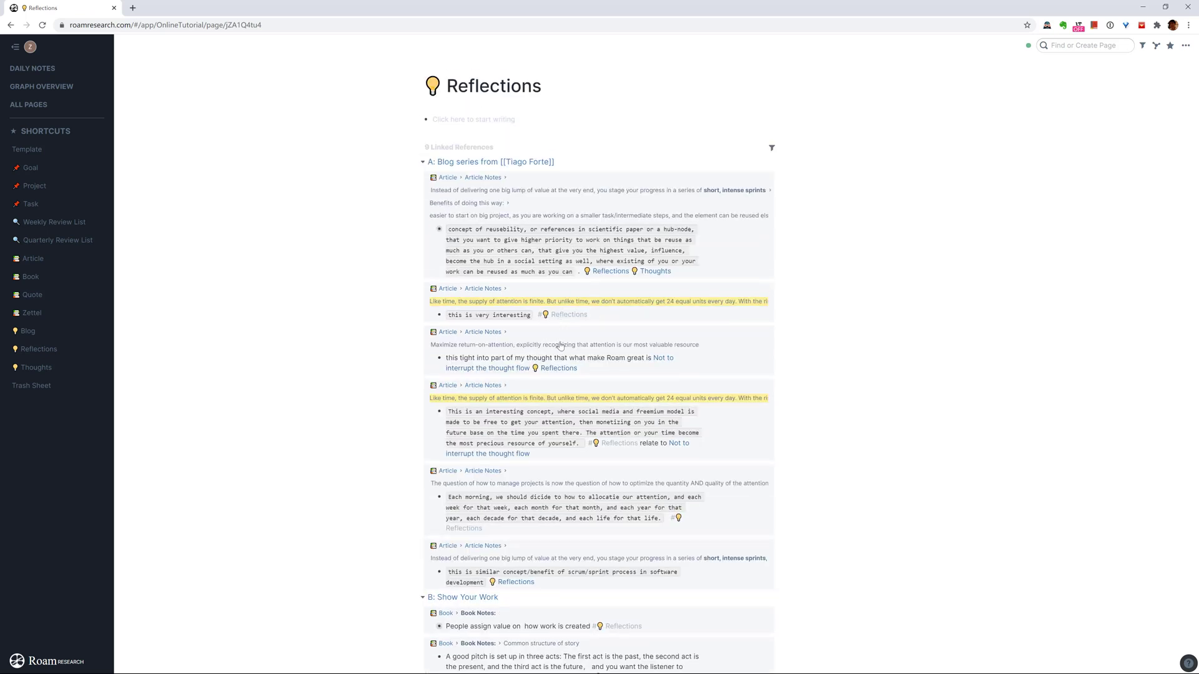
left_click(569, 340)
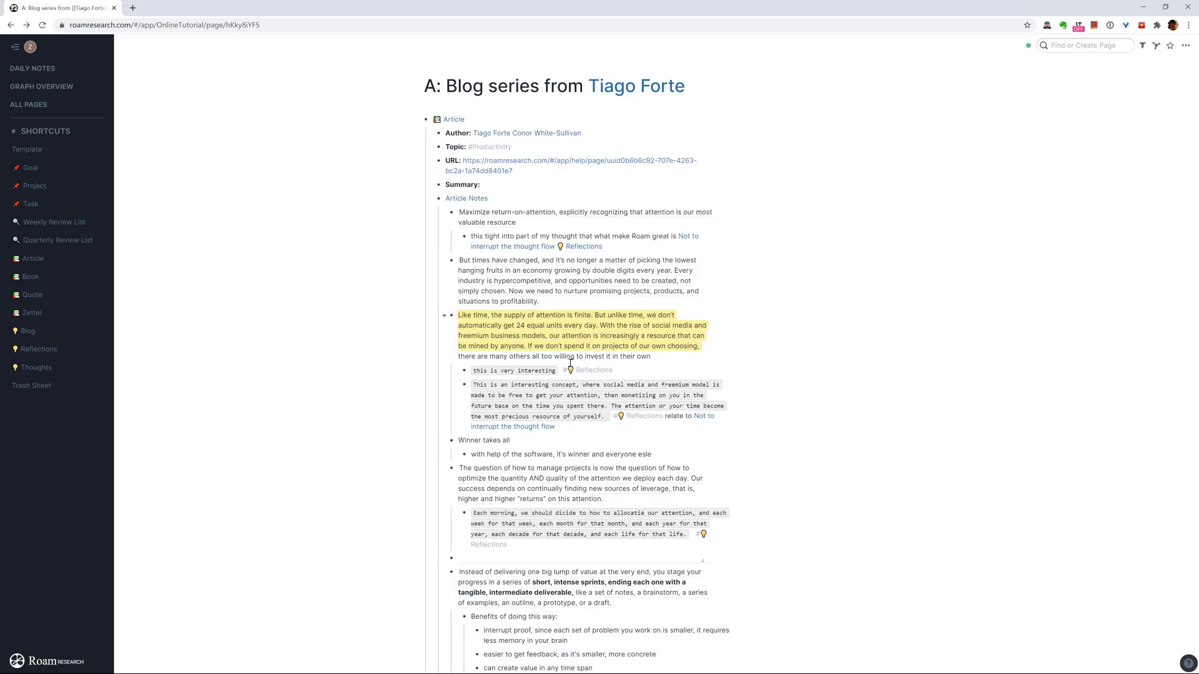
Append a thumbs-up emoji after the #Reflections tag on the 'this is very interesting' note.
scroll(578, 371, "down", 1)
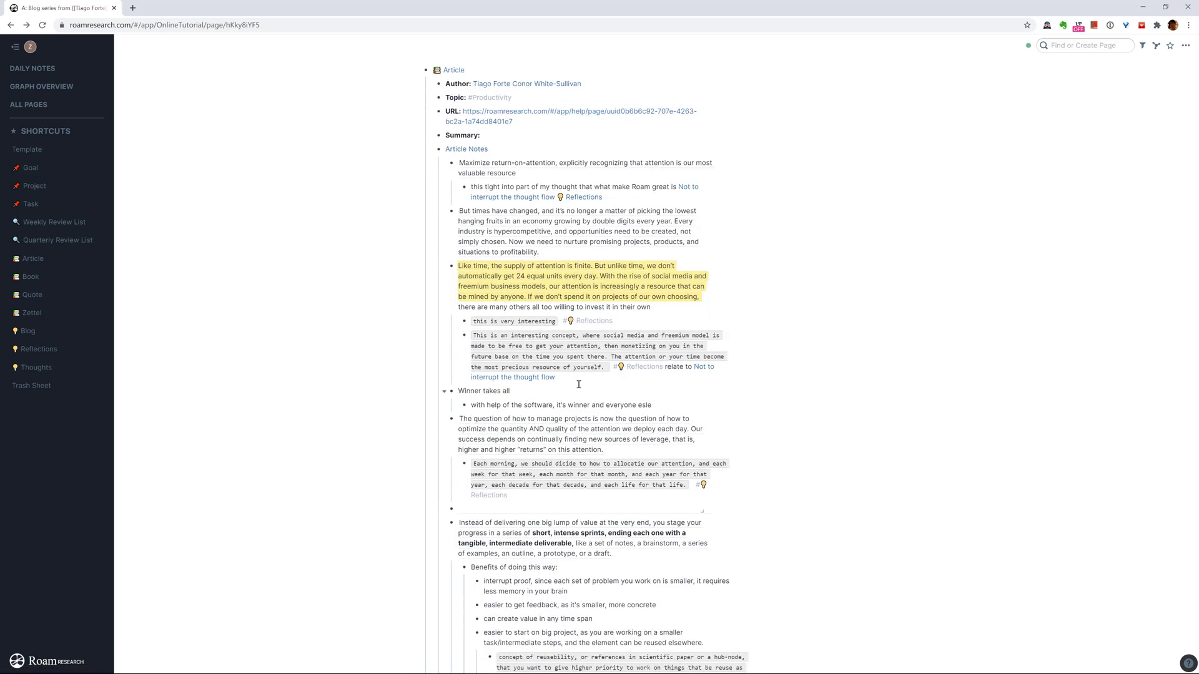
left_click(624, 319)
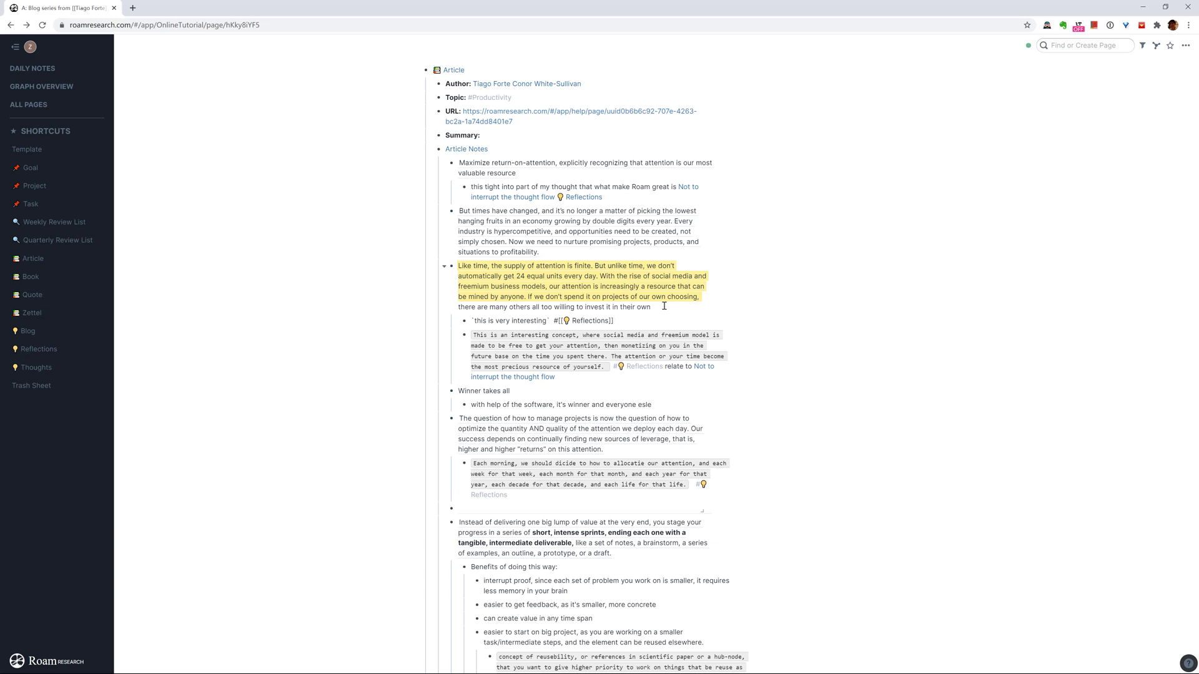
key("super+period")
key("Down")
key("Down")
key("Up")
key("Right")
key("Right")
key("Right")
key("Right")
key("Return")
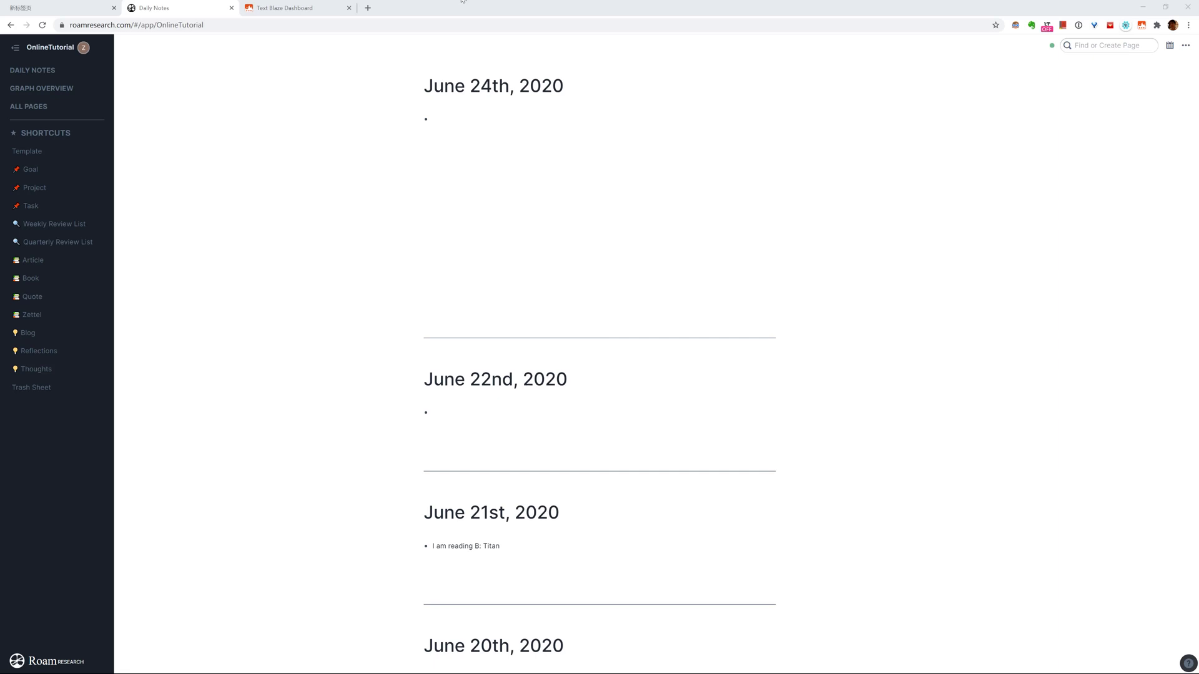
Open the Template page from the Shortcuts list in the left sidebar.
left_click(69, 152)
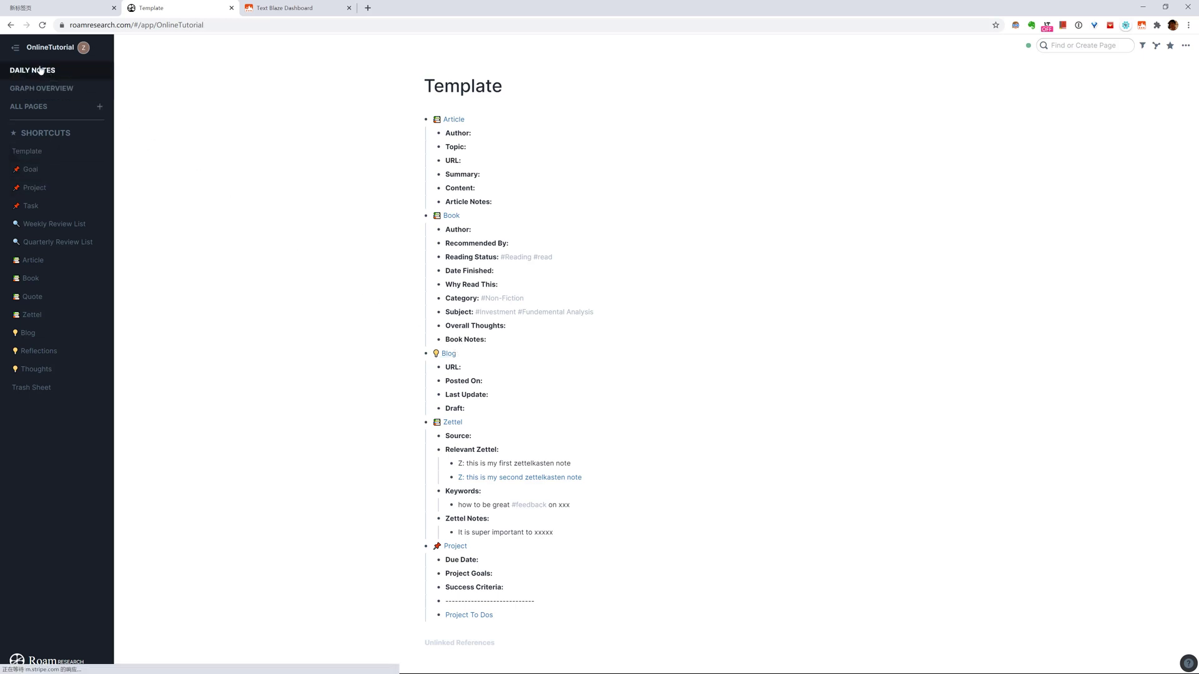
Dock the Template page in the sidebar and note 'I am reading [[B: titan' in today's note.
left_click(42, 151, "shift")
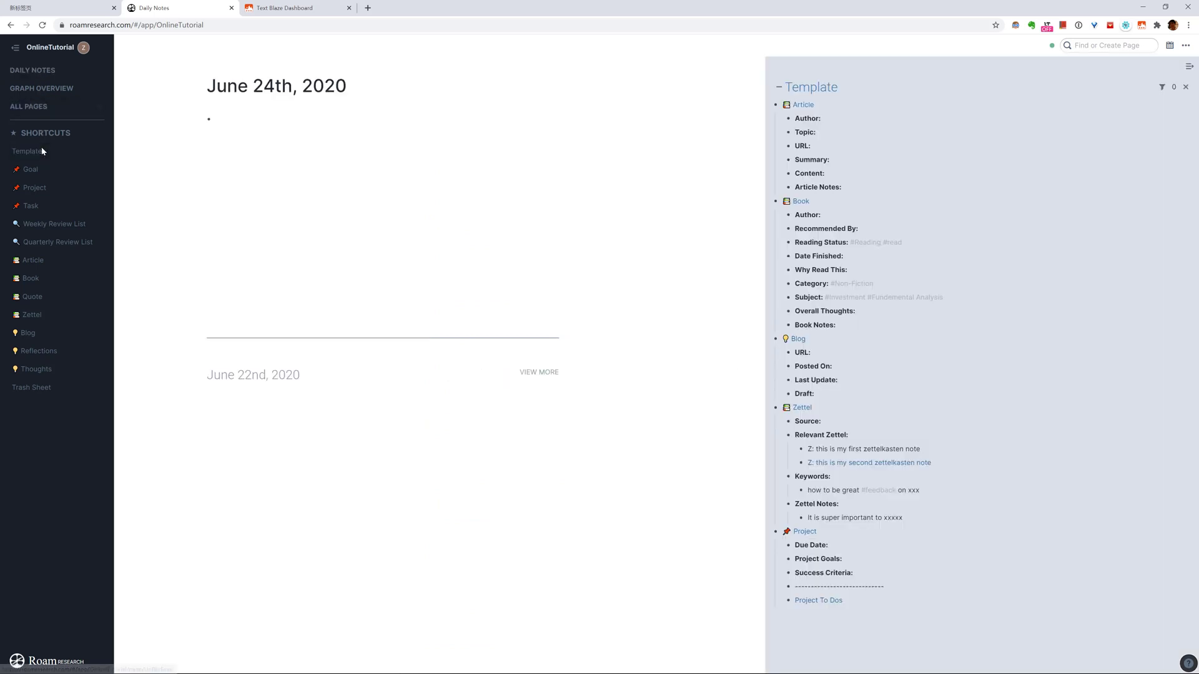
left_click(297, 120)
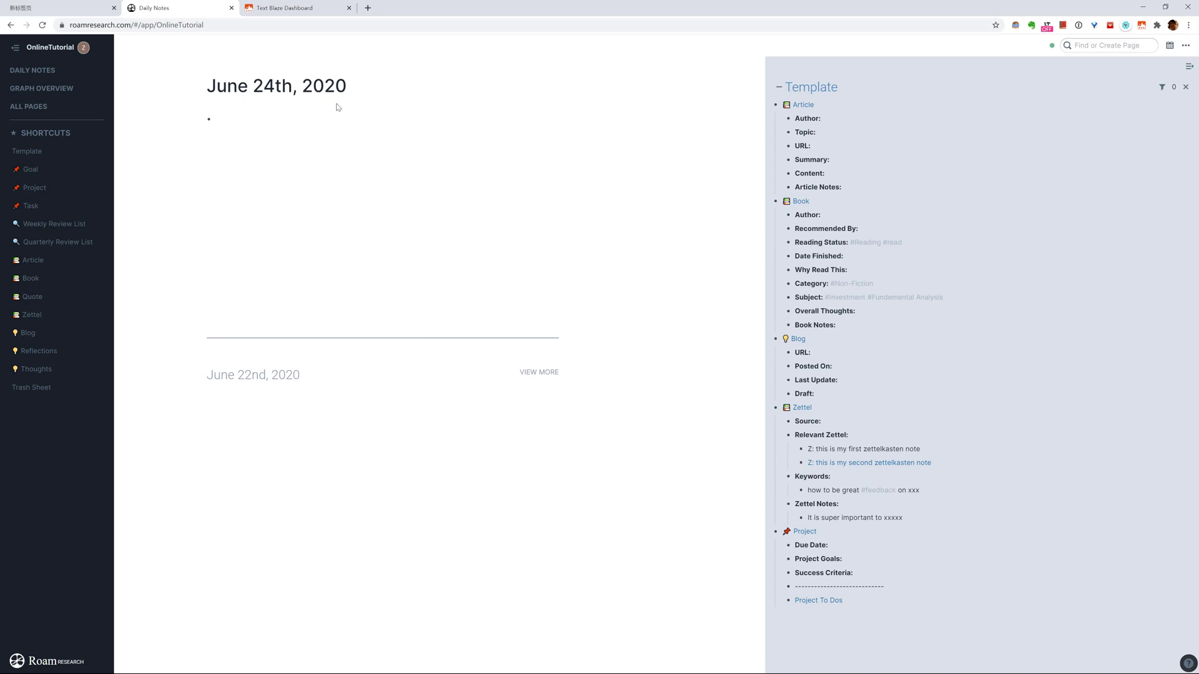
type("I am reading [[B: titan")
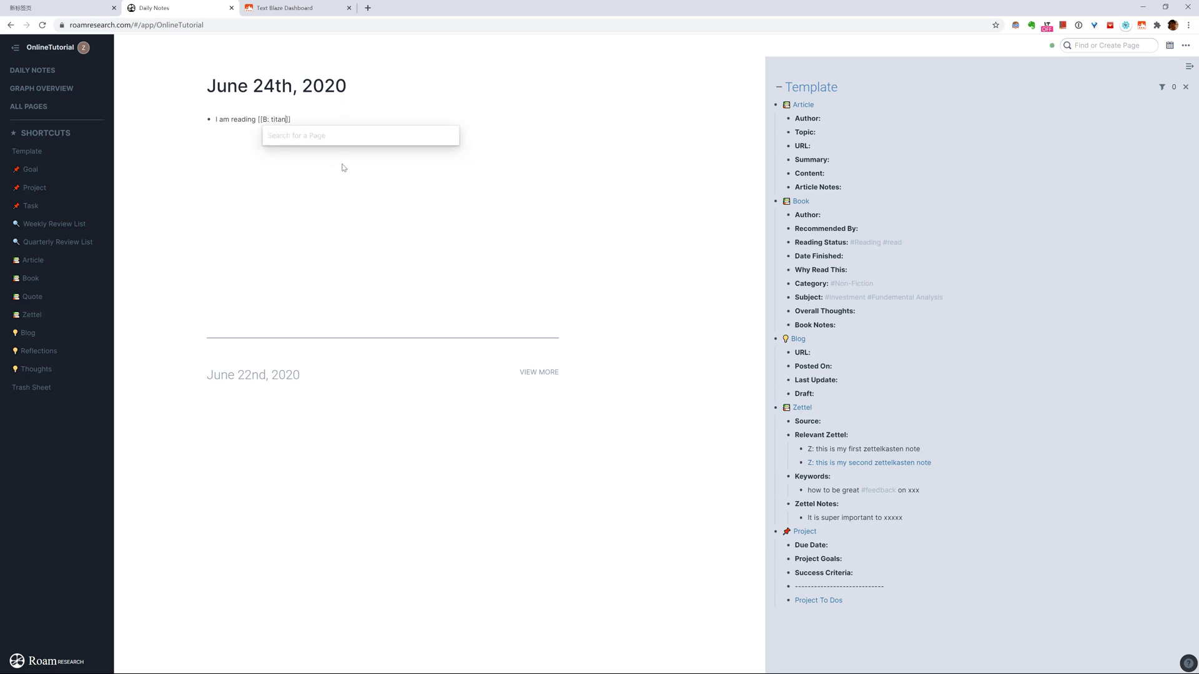
key("Escape")
Copy the sidebar's Book template block and paste it with its attribute fields onto B: titan.
left_click(275, 119)
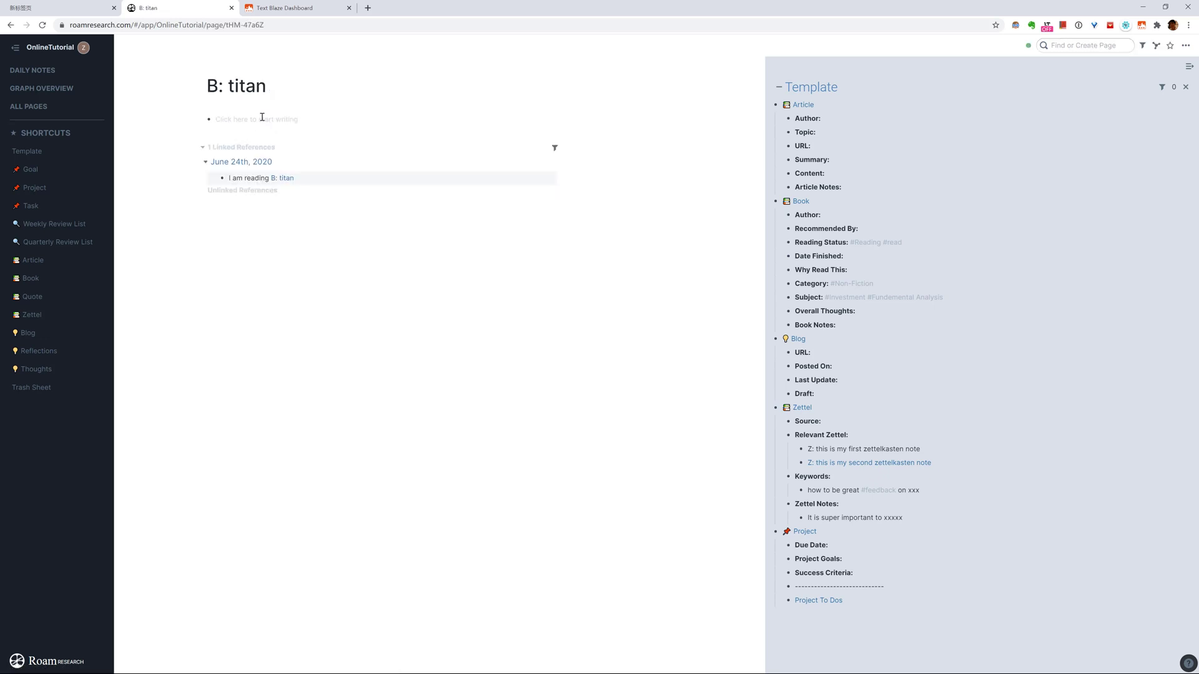
left_click(262, 117)
left_click_drag(859, 327, 771, 199)
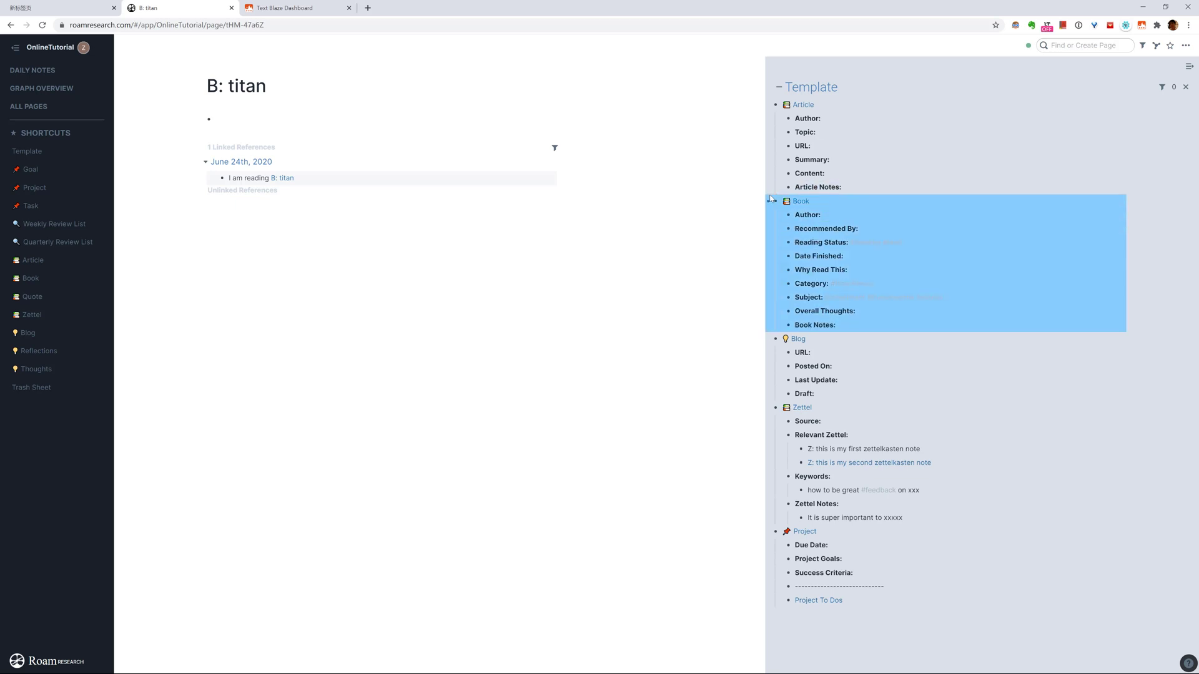
left_click(287, 125)
type("[[📗 Book]]**** Author: Recommended By: Reading Status: #Reading #read Date Finished: Why Read This: Category: #Non-Fiction Subject: #Investment #Fundemental Analysis Overall Thoughts: Book Notes:")
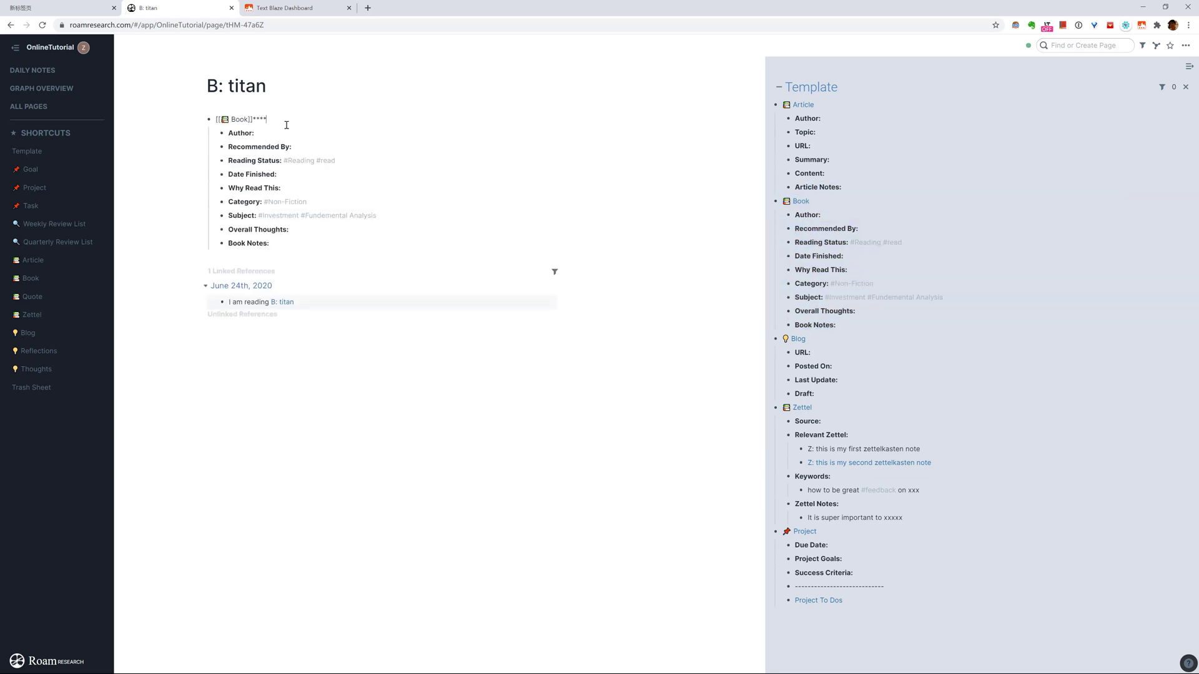
key("Down")
left_click(319, 241)
View the Text Blaze 'book' snippet in Roam Snippets 1 with its key:enter, key:tab and wait commands.
left_click(281, 15)
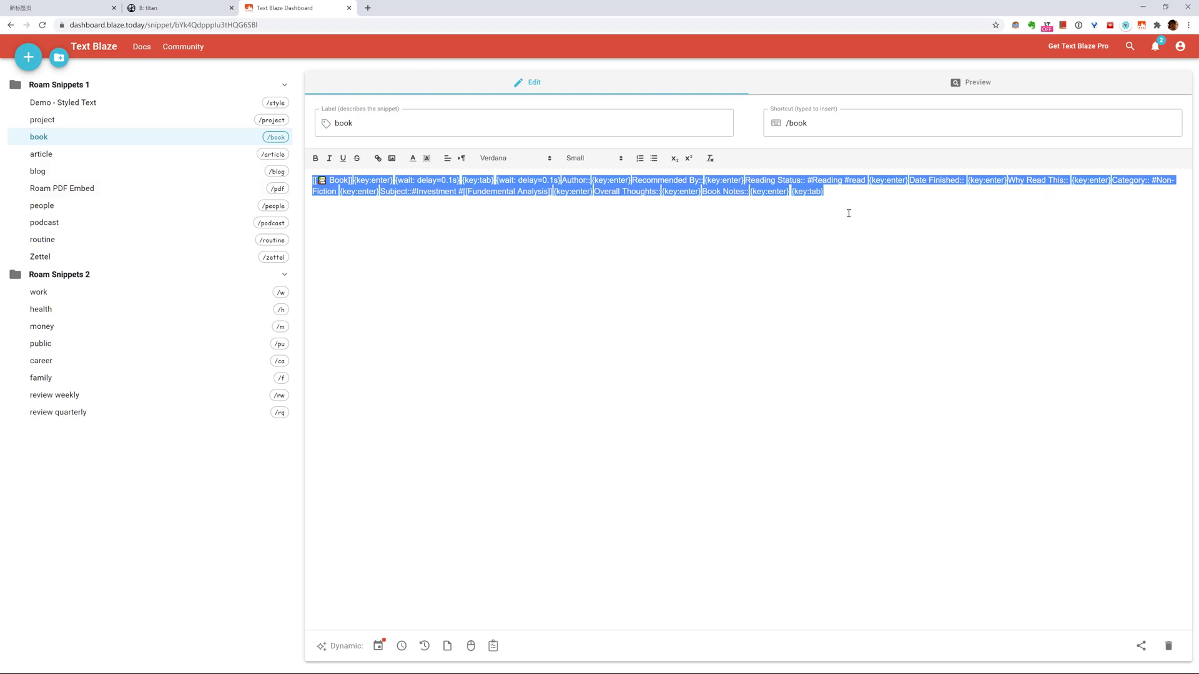
left_click(453, 212)
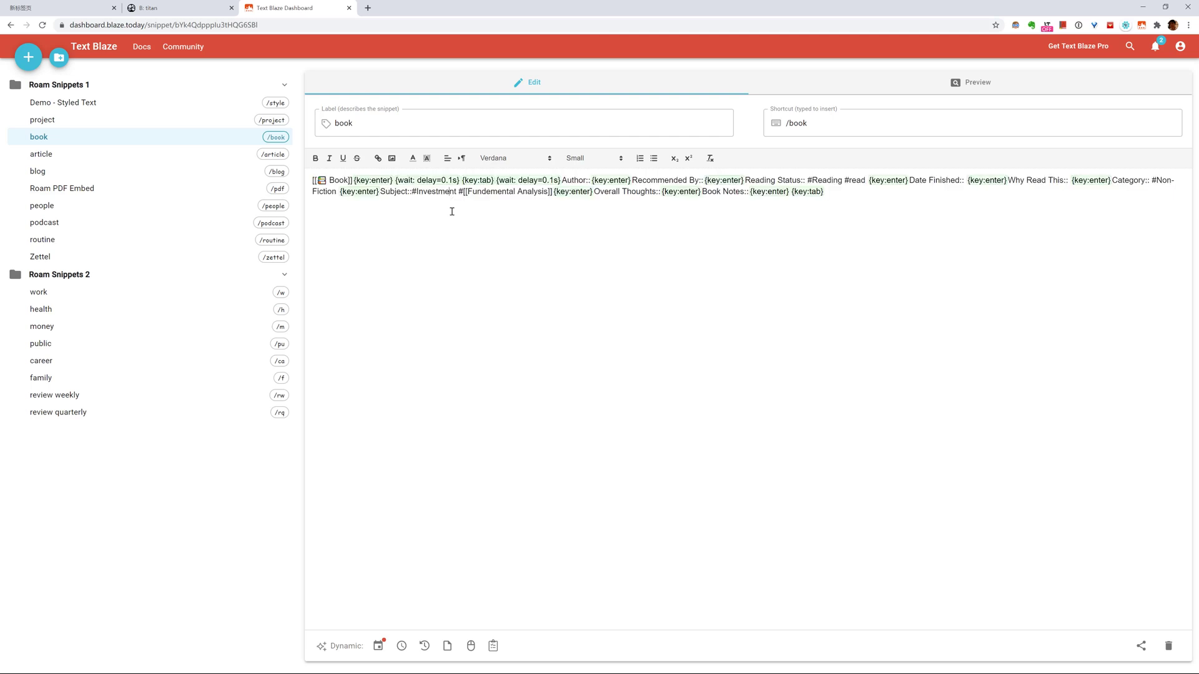
Delete the pasted Book block and its attributes from the B: titan page.
left_click(168, 13)
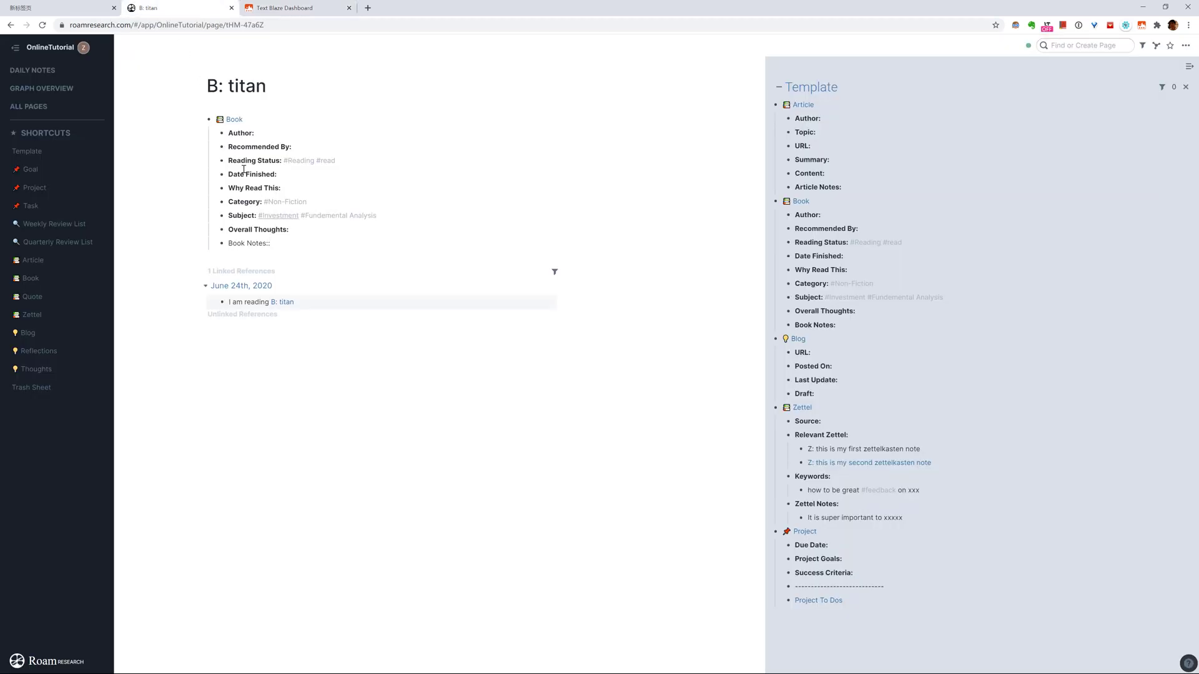
left_click_drag(281, 243, 264, 107)
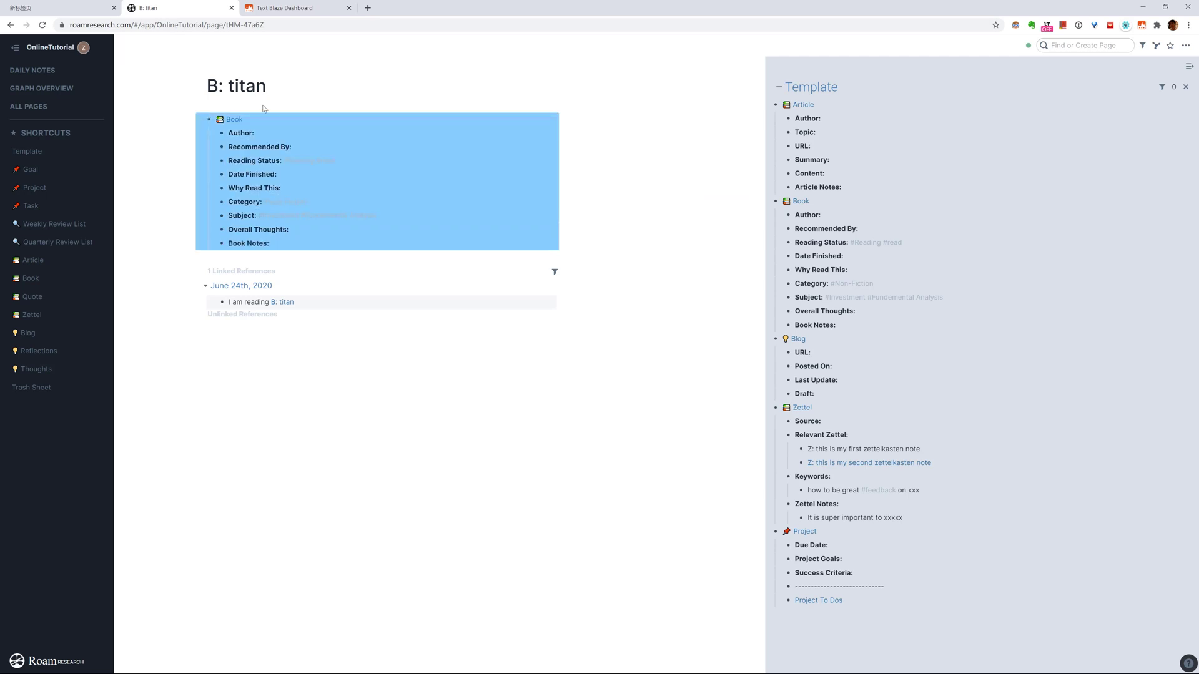
key("BackSpace")
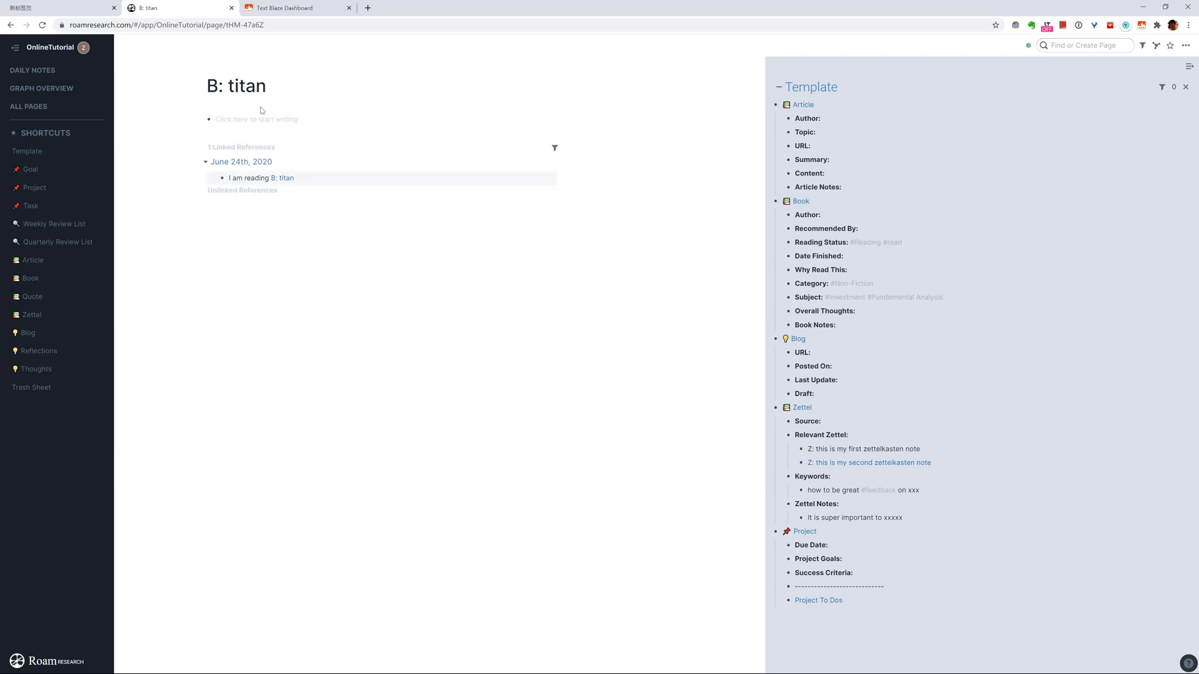
Insert the Book template via /book, then select and delete all its blocks.
left_click(238, 125)
type("/book")
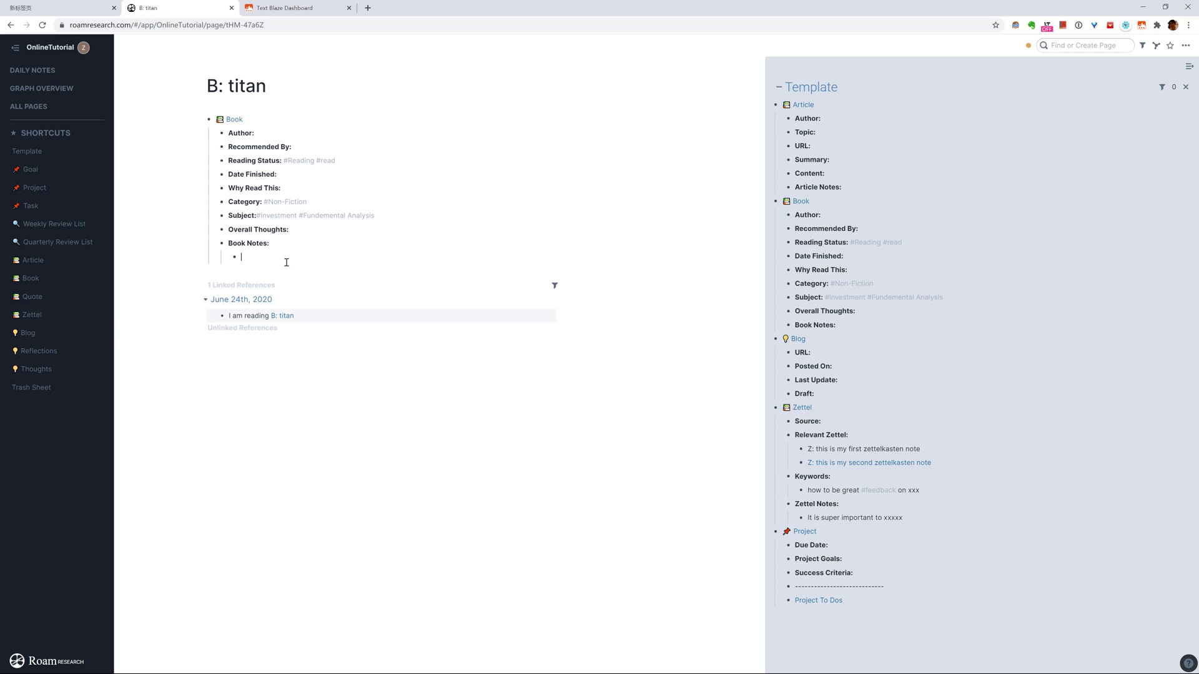
left_click_drag(287, 263, 224, 110)
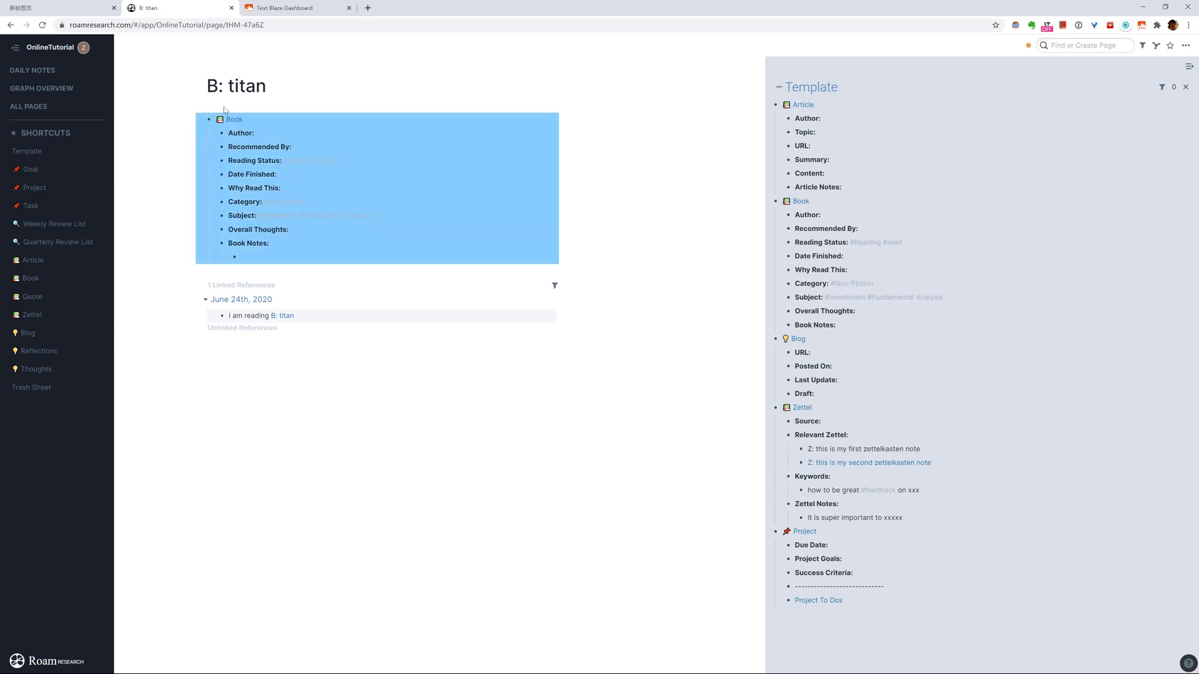
key("BackSpace")
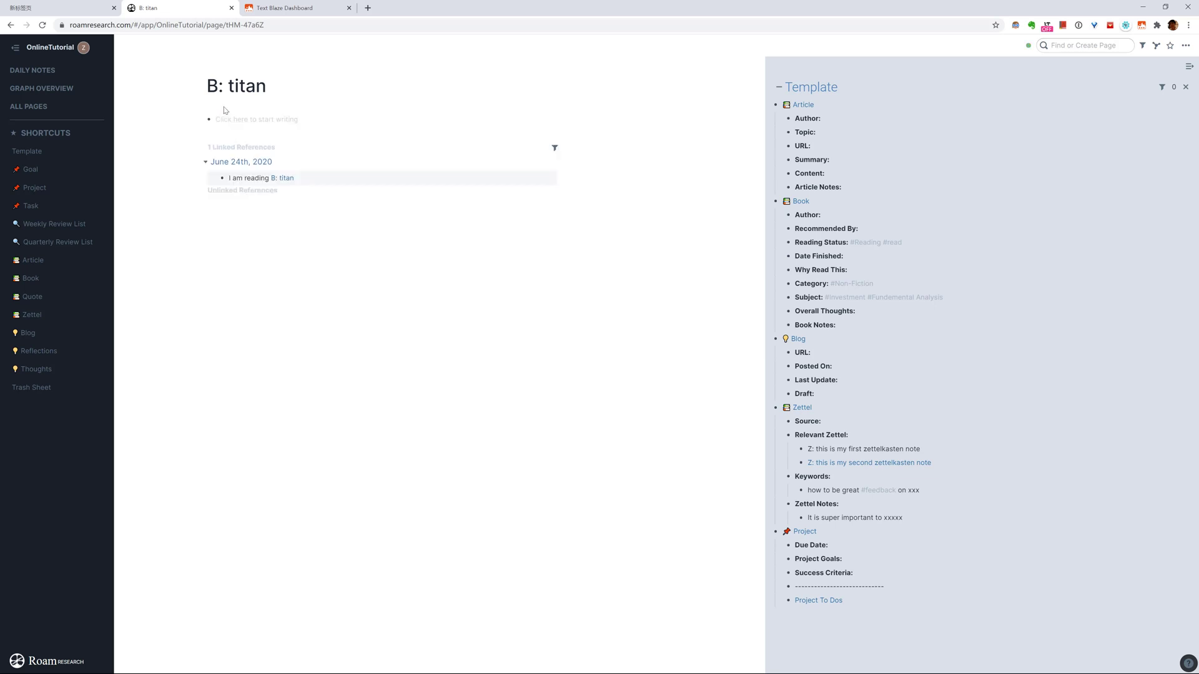
Replace the 'I am reading B: titan' line with the /mr Morning Routine template.
left_click(34, 70)
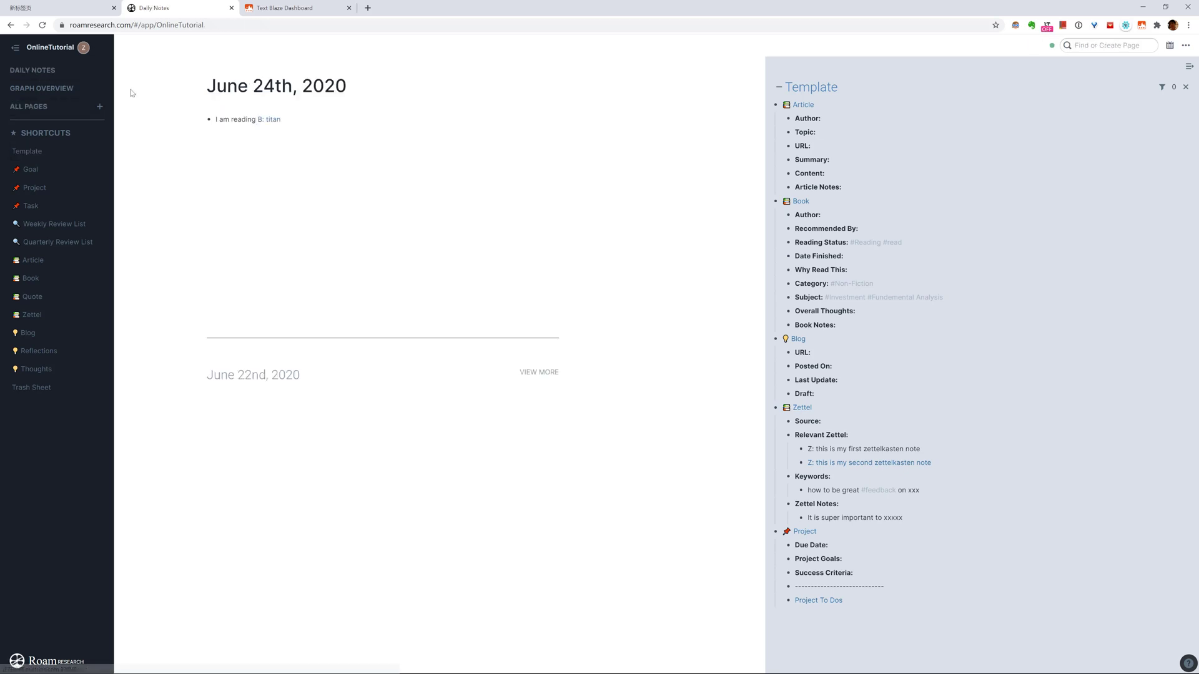
left_click_drag(303, 118, 215, 113)
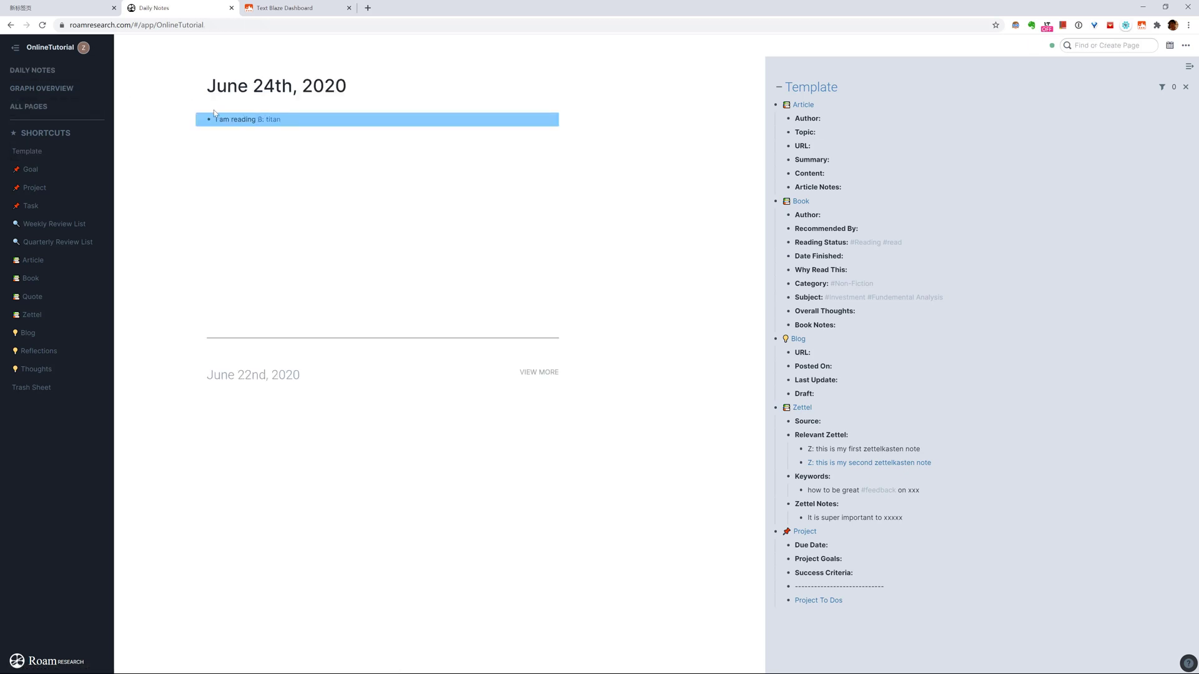
key("BackSpace")
left_click(246, 118)
type("/mr")
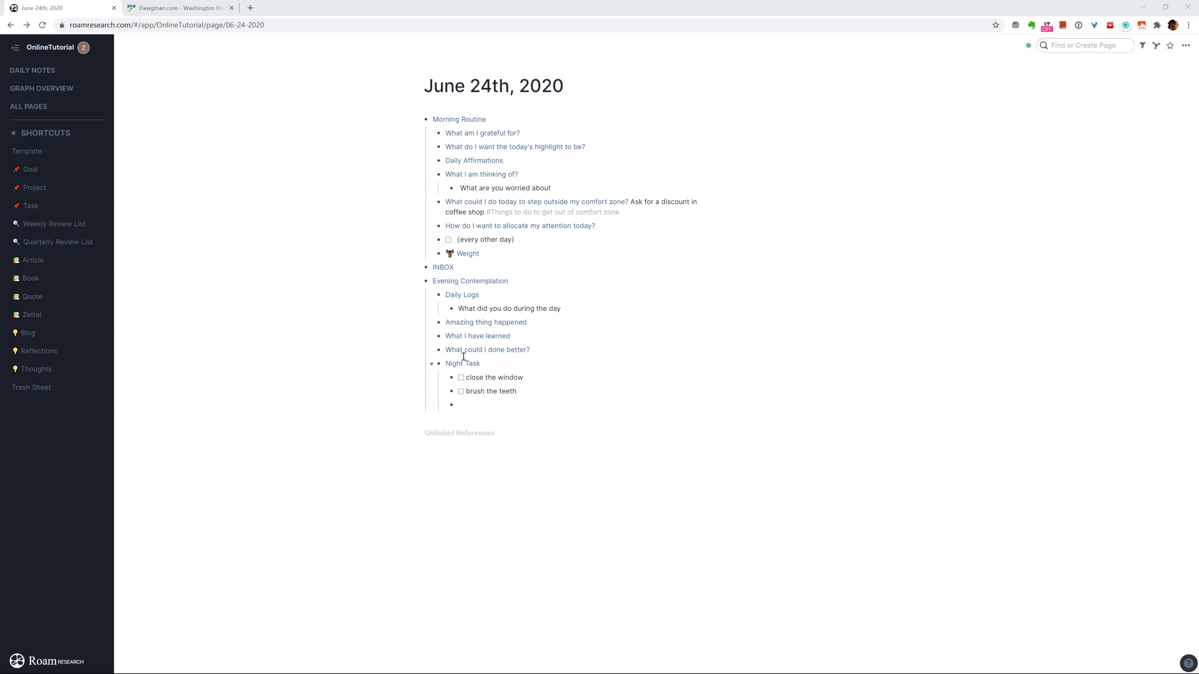
Open the Book page from the sidebar shortcut and edit the first reference's Book block.
left_click(31, 279)
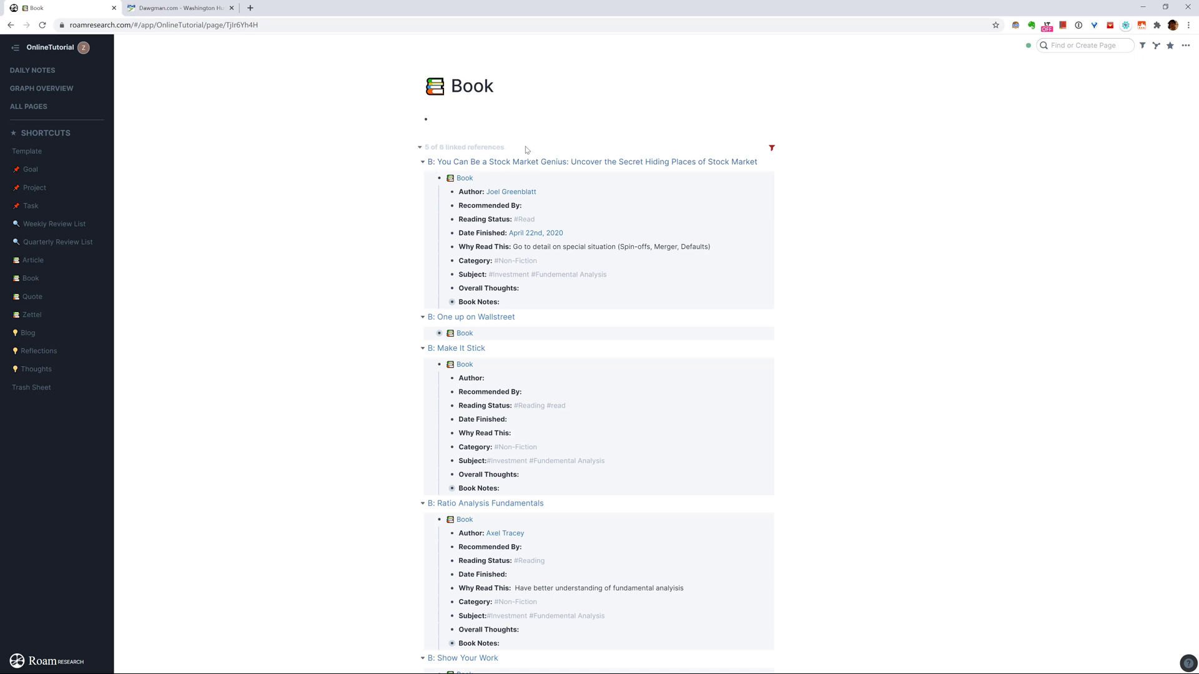
left_click(476, 180)
left_click(496, 164)
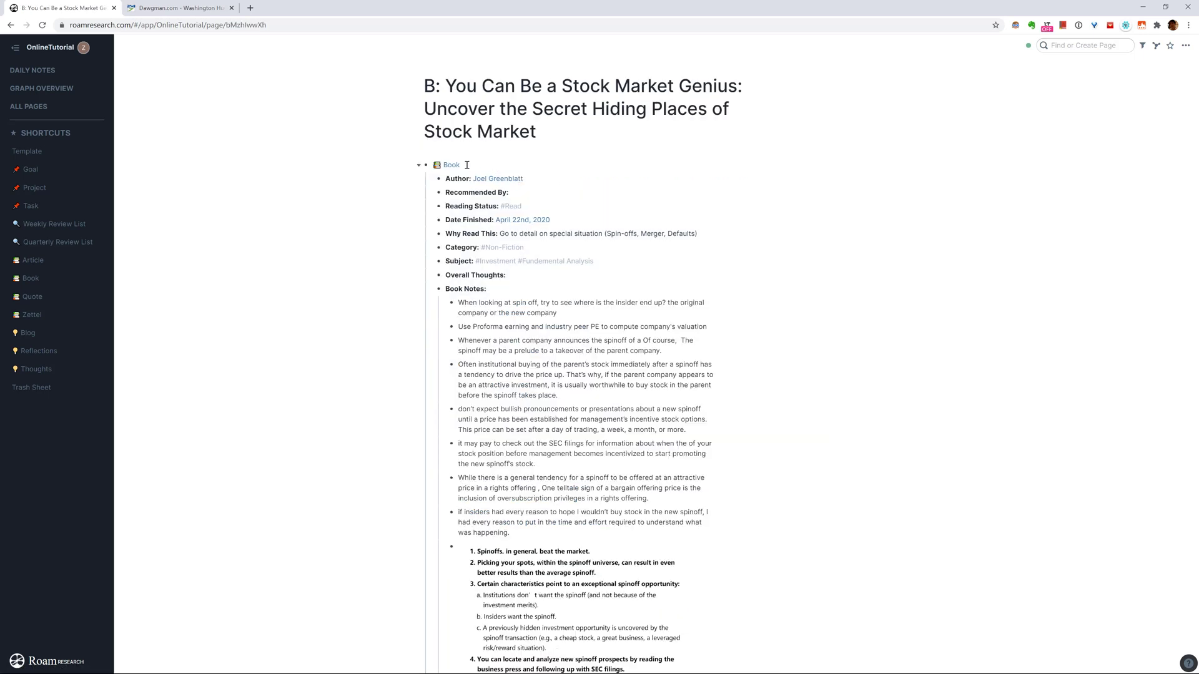
left_click(471, 166)
scroll(519, 503, "down", 3)
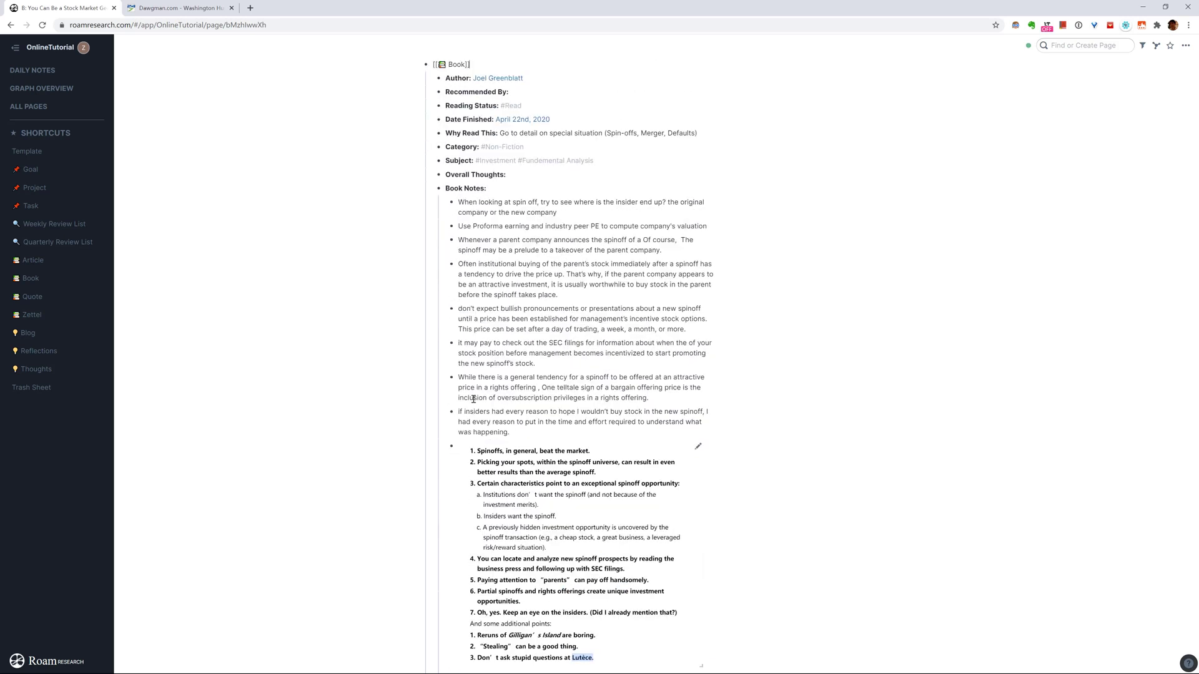
scroll(469, 391, "up", 3)
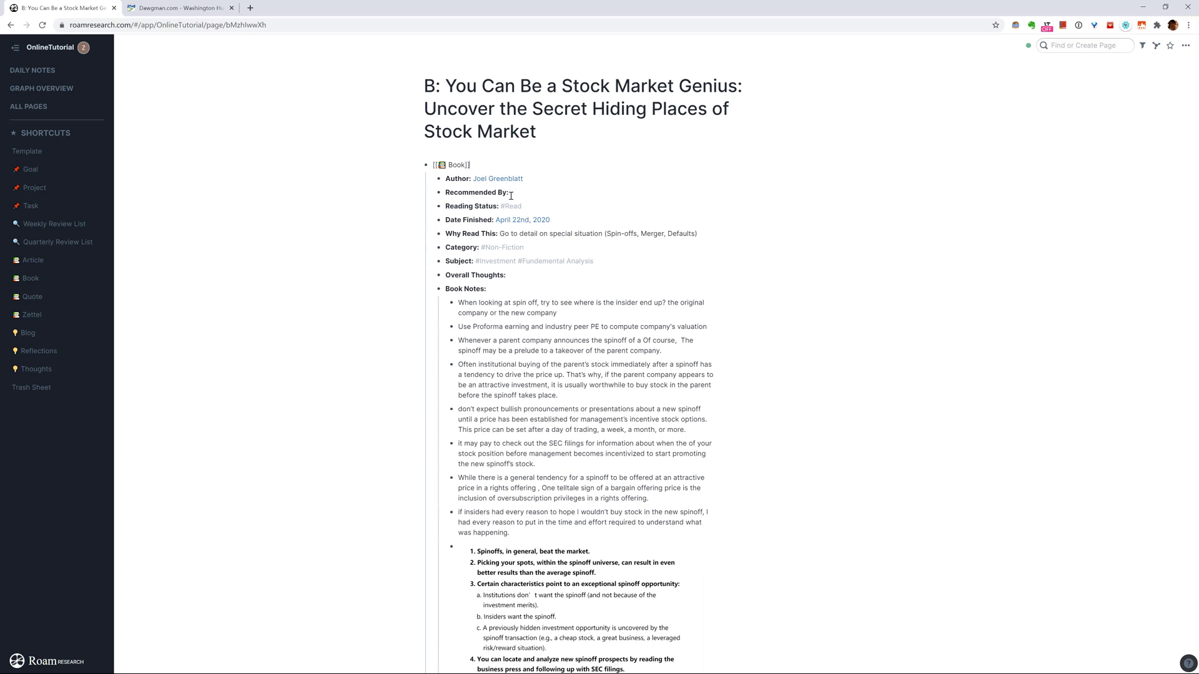
left_click(798, 204)
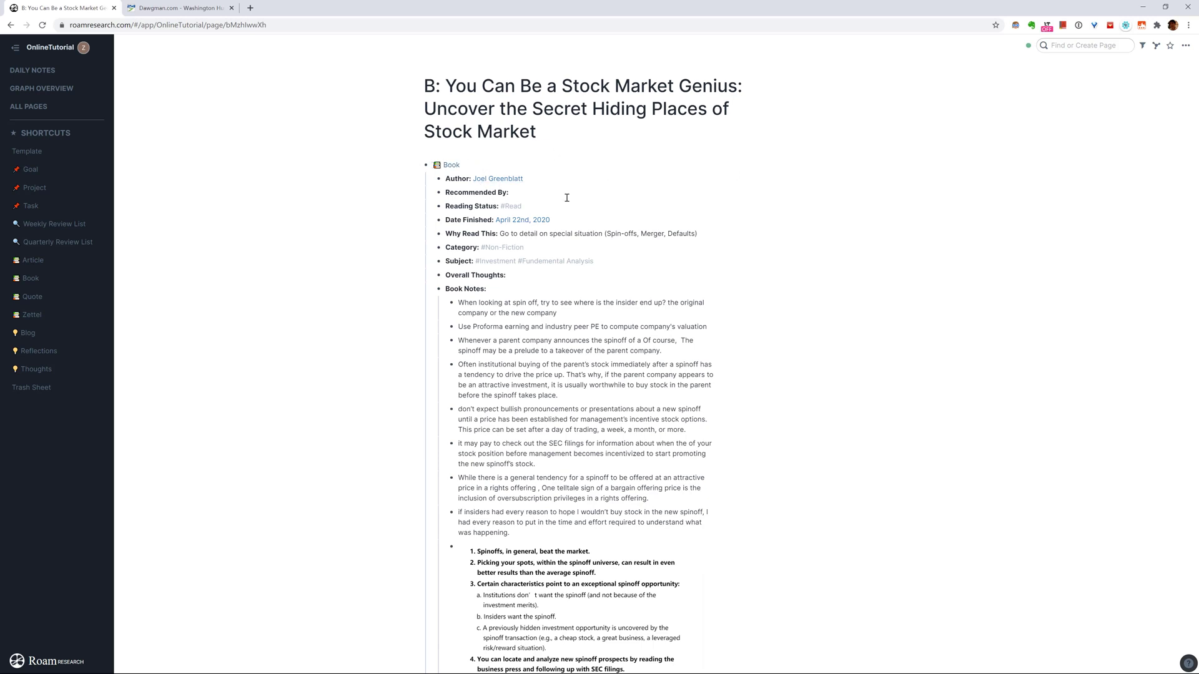
left_click(452, 166)
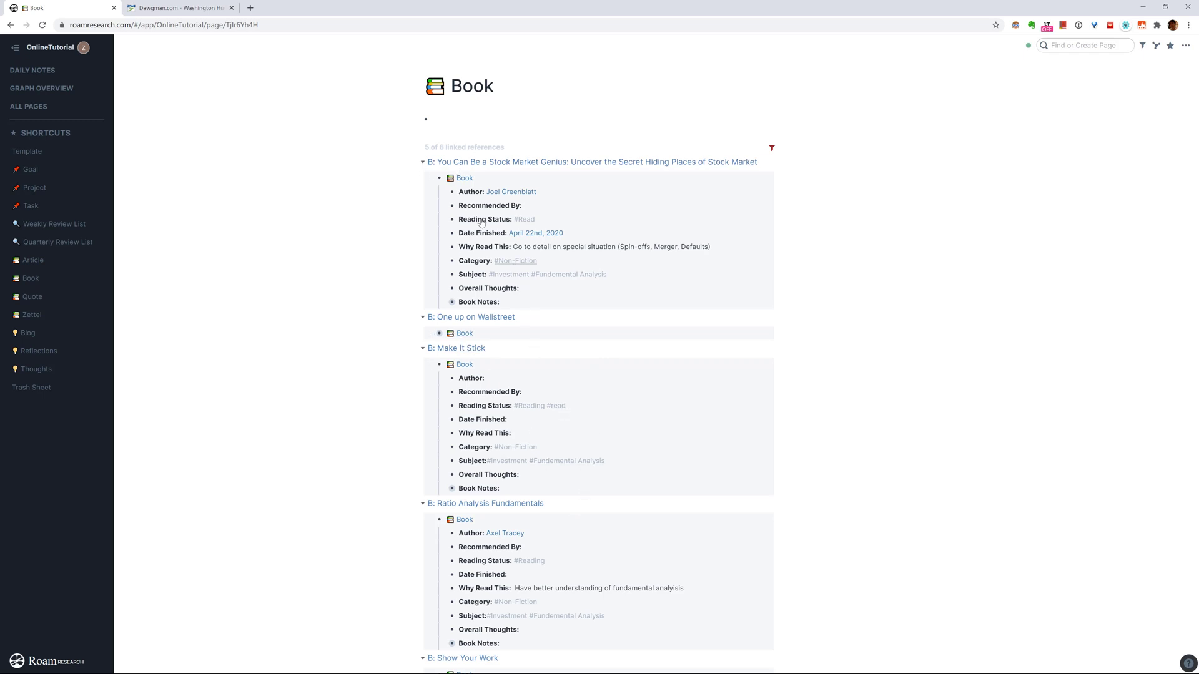
Toggle the Stock Market Genius attributes and expand its Book Notes to reveal notes and image.
left_click(432, 179)
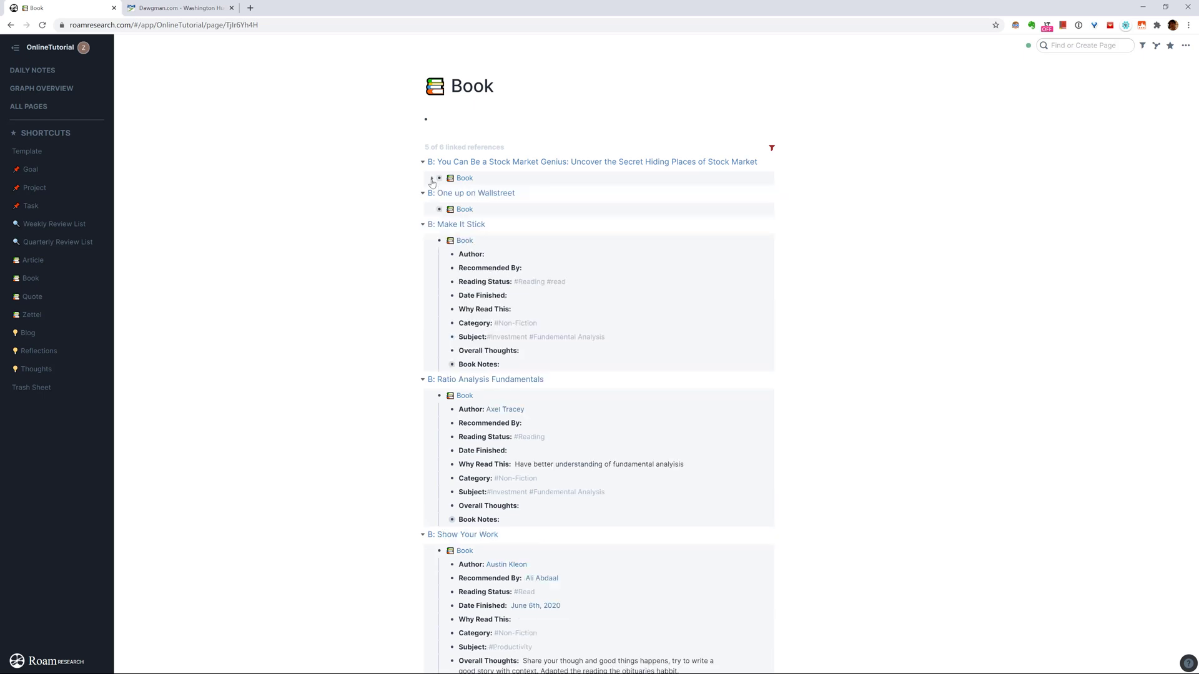
left_click(431, 181)
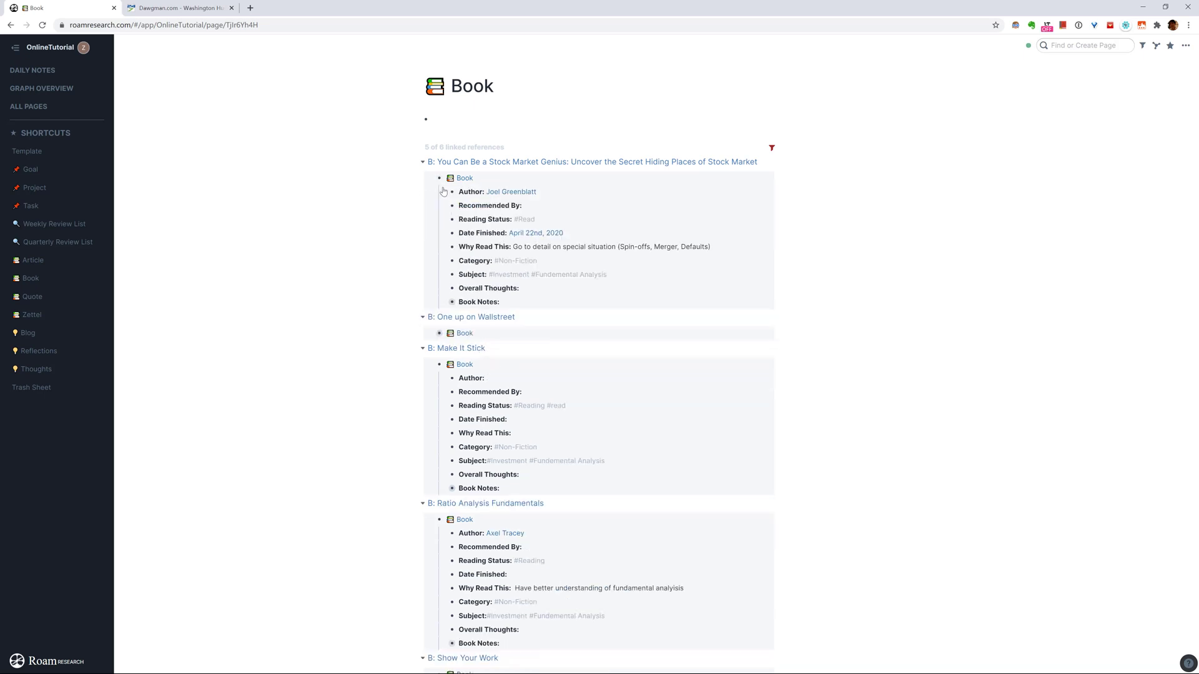
left_click(444, 303)
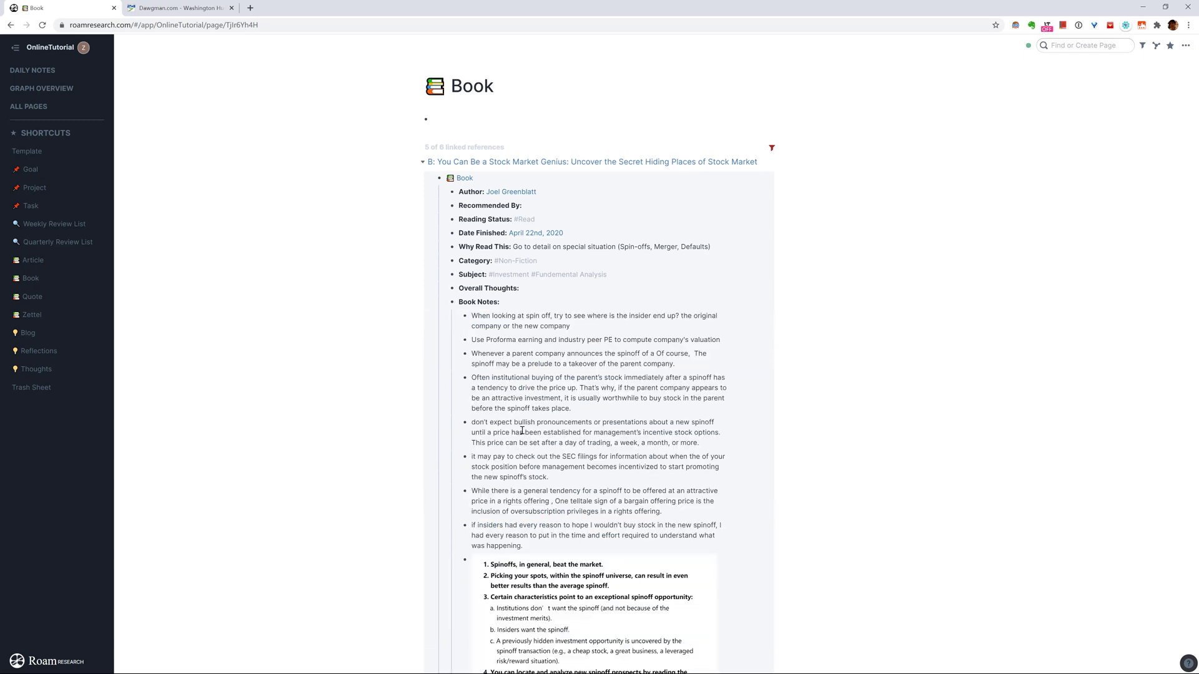
scroll(523, 431, "down", 1)
scroll(522, 431, "up", 1)
left_click(433, 179)
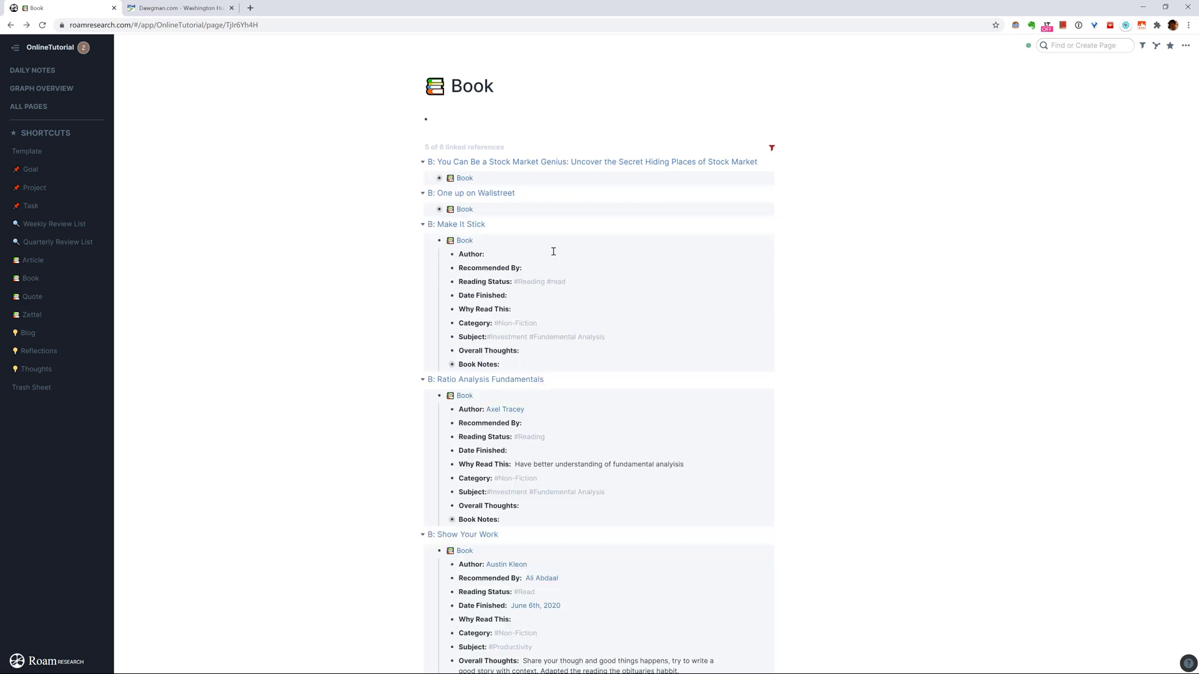
left_click(433, 179)
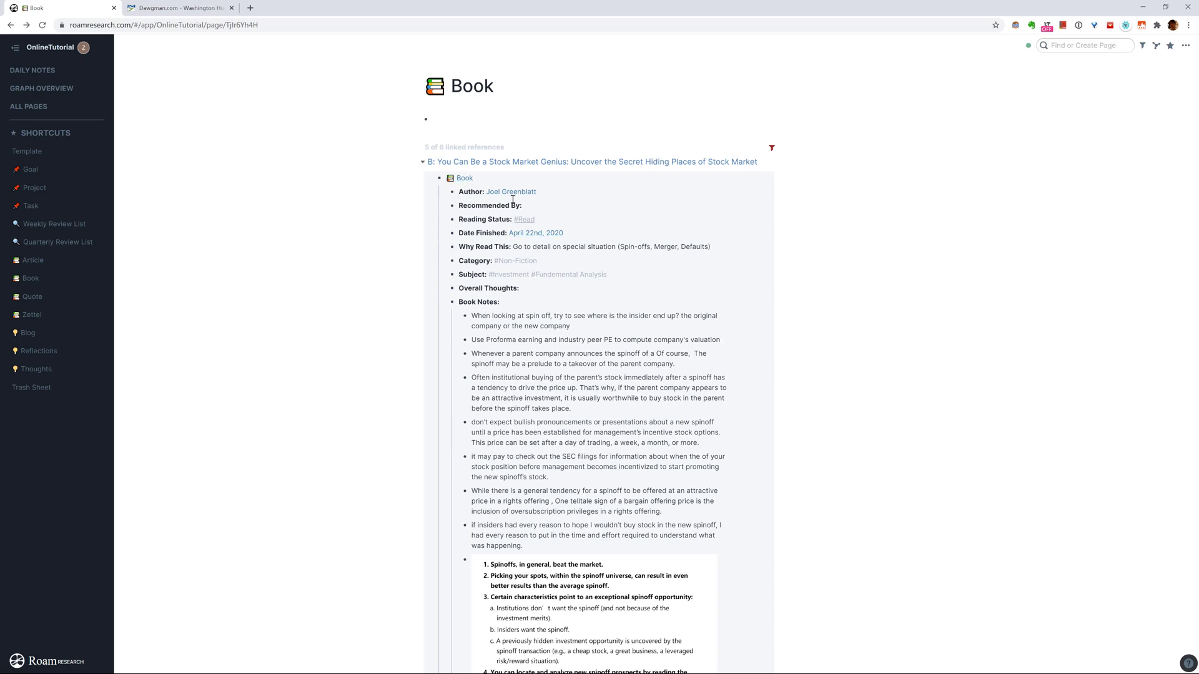
Outdent the Stock Market Genius attribute blocks from under Book, then return to the Book page.
left_click(500, 163)
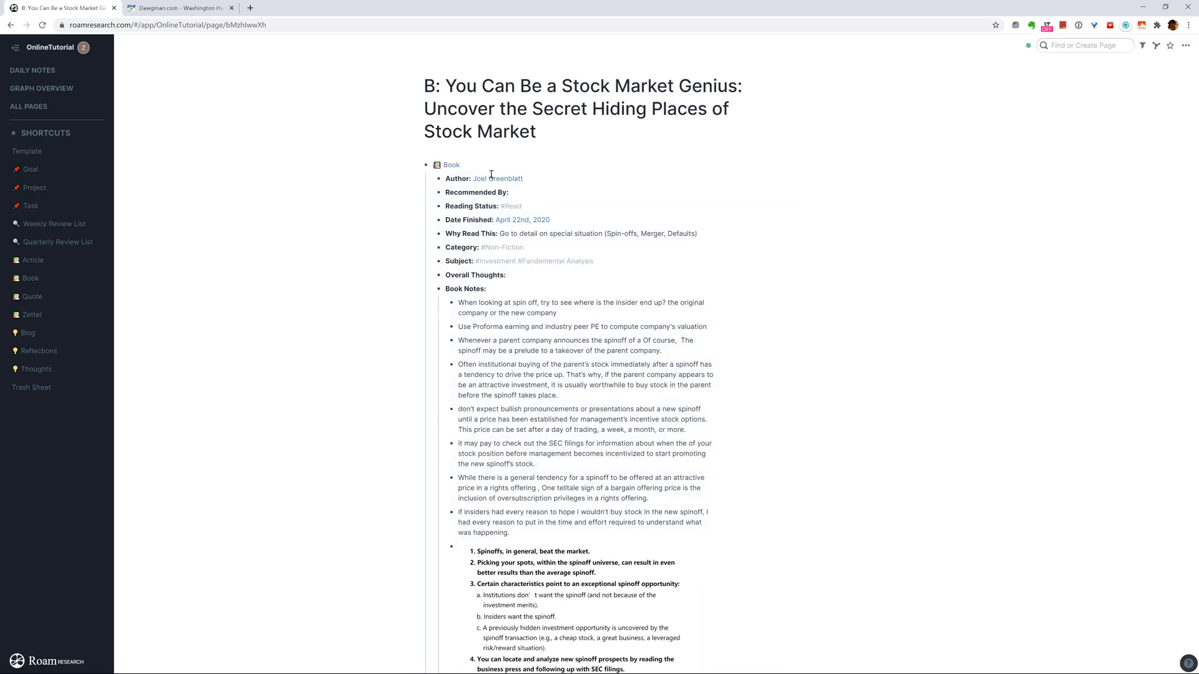
left_click(496, 175)
key("shift+Down")
key("shift+Down")
key("shift+Down")
key("shift+Down")
key("shift+Down")
key("shift+Down")
key("shift+Down")
key("shift+Down")
key("shift+Down")
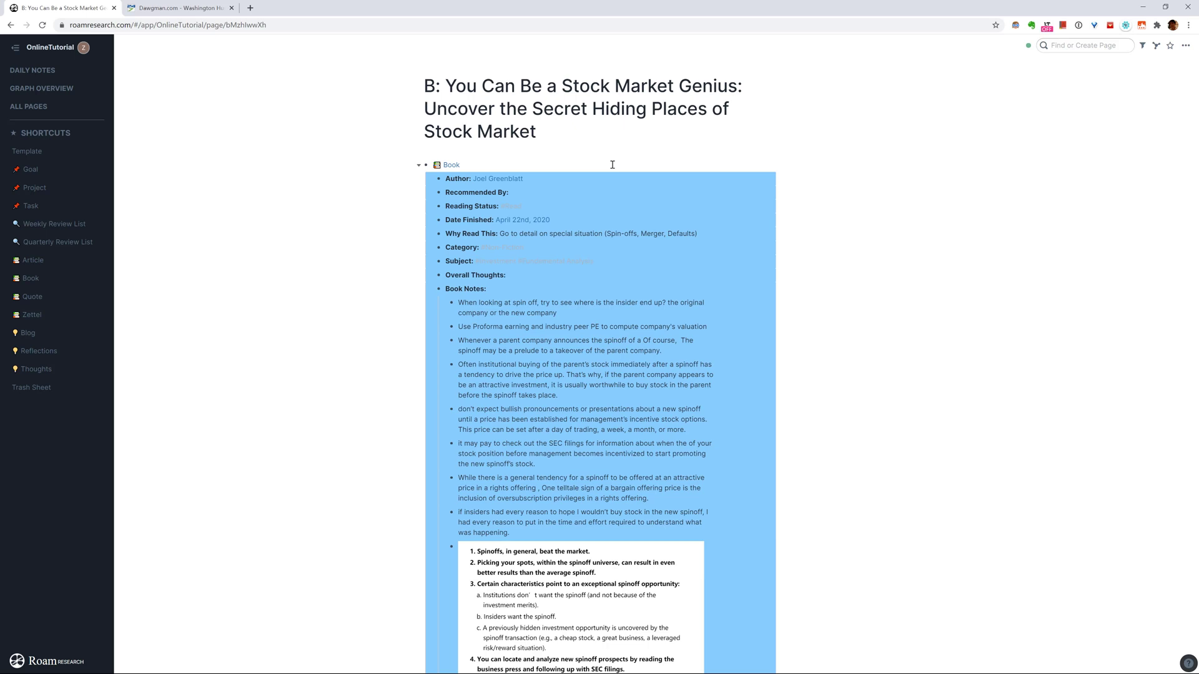
key("shift+Tab")
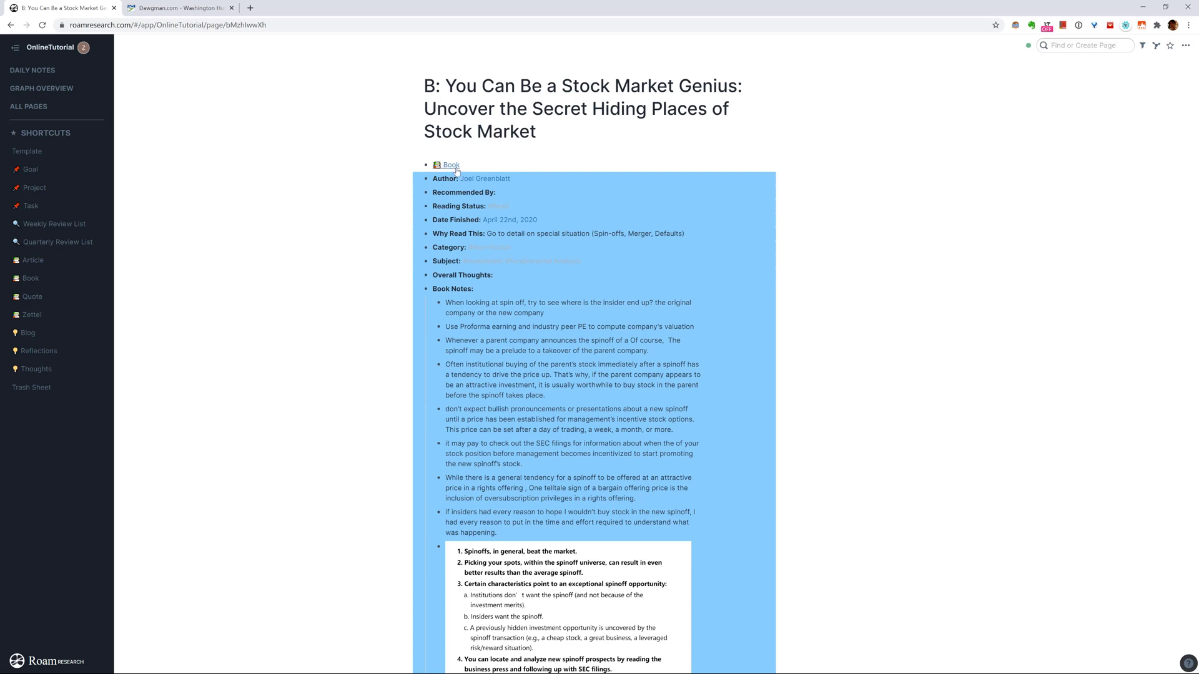
left_click(454, 166)
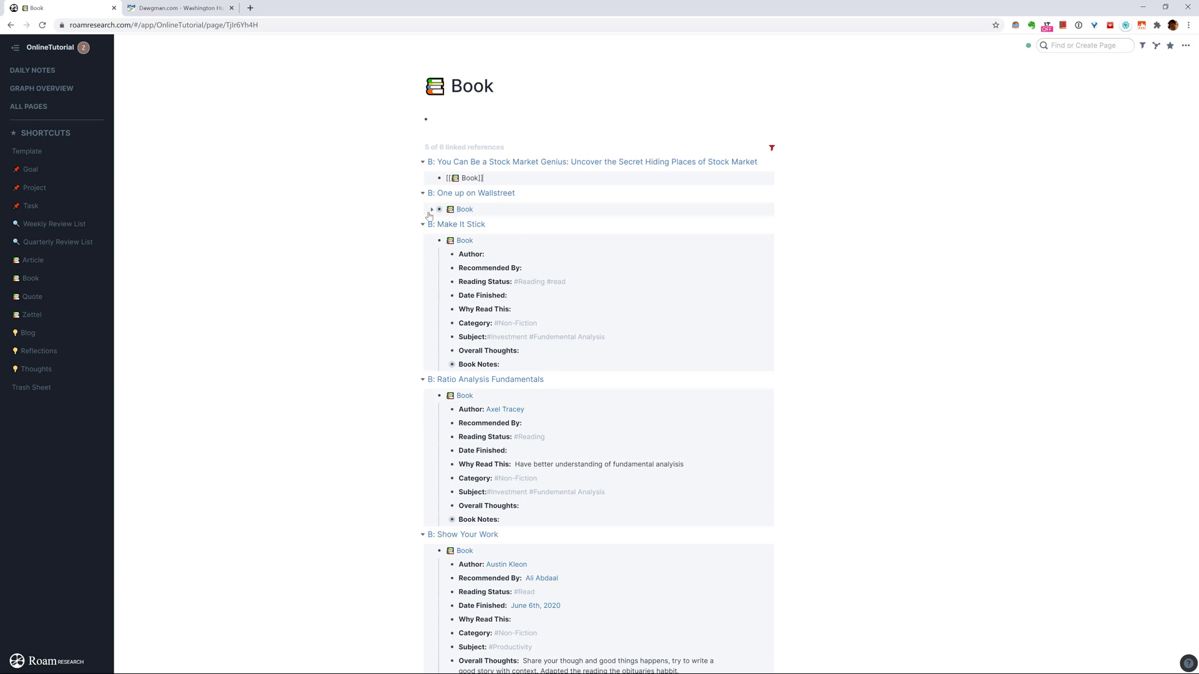
Expand One up on Wallstreet's attributes and open the Stock Market Genius page.
left_click(431, 210)
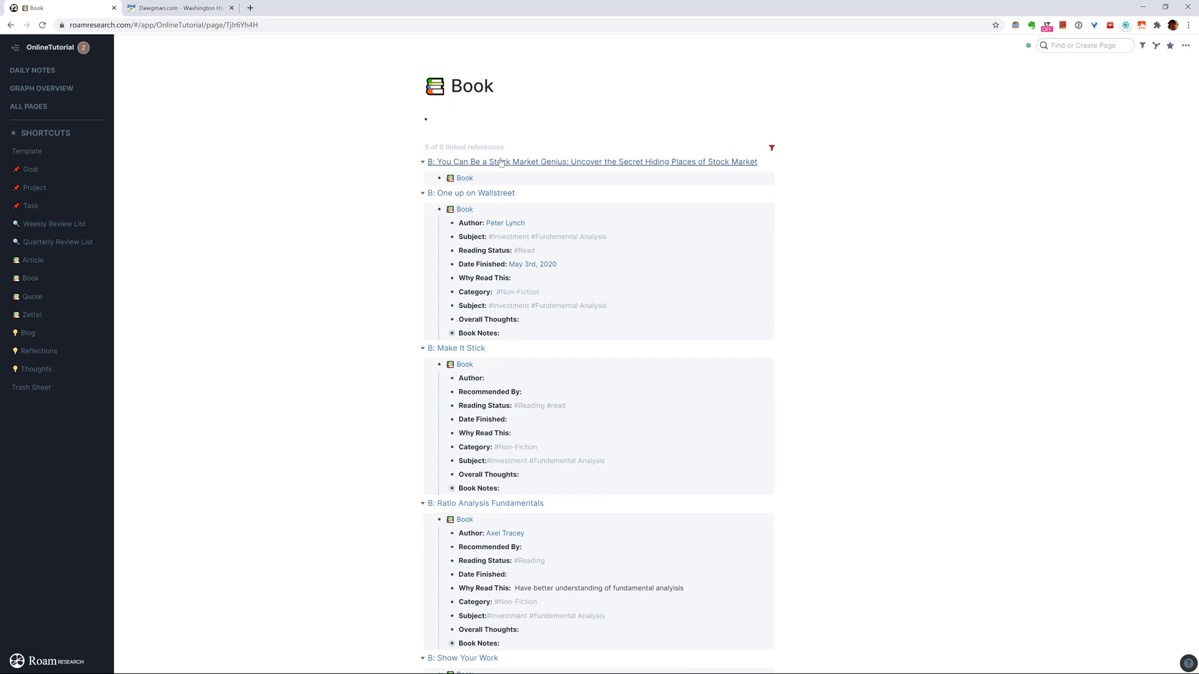
left_click(465, 163)
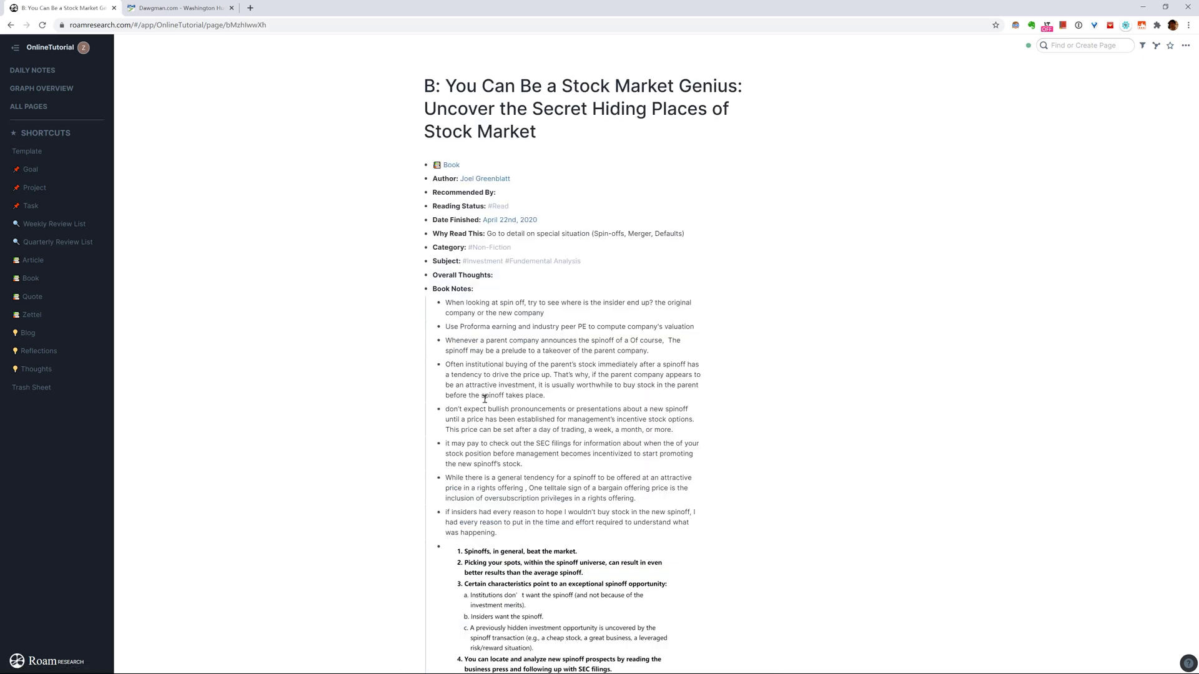